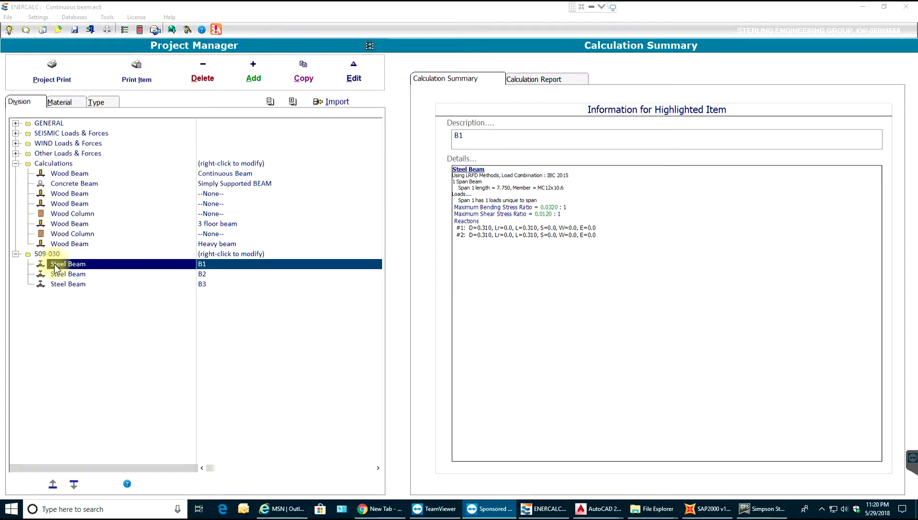
# After backing out of the chooser once, add a new Wood Column calculation to the project
pyautogui.click(253, 72)
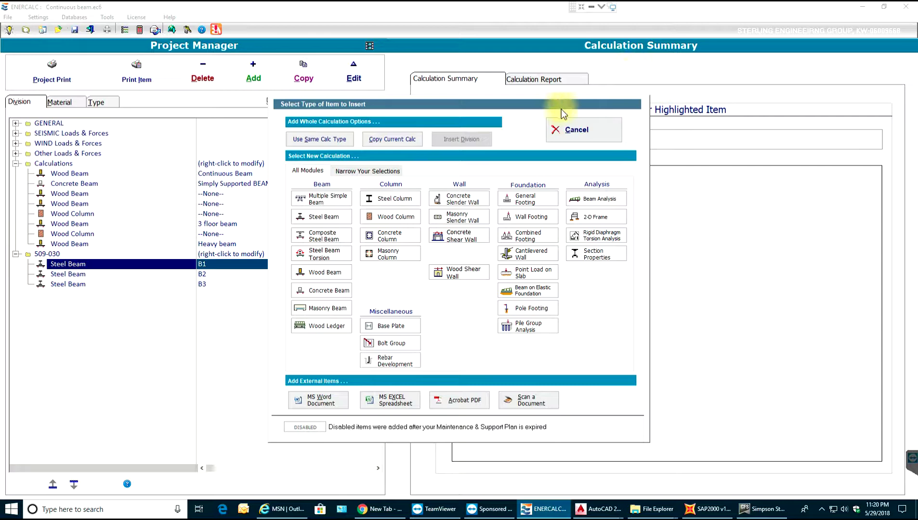
pyautogui.click(569, 128)
pyautogui.click(8, 16)
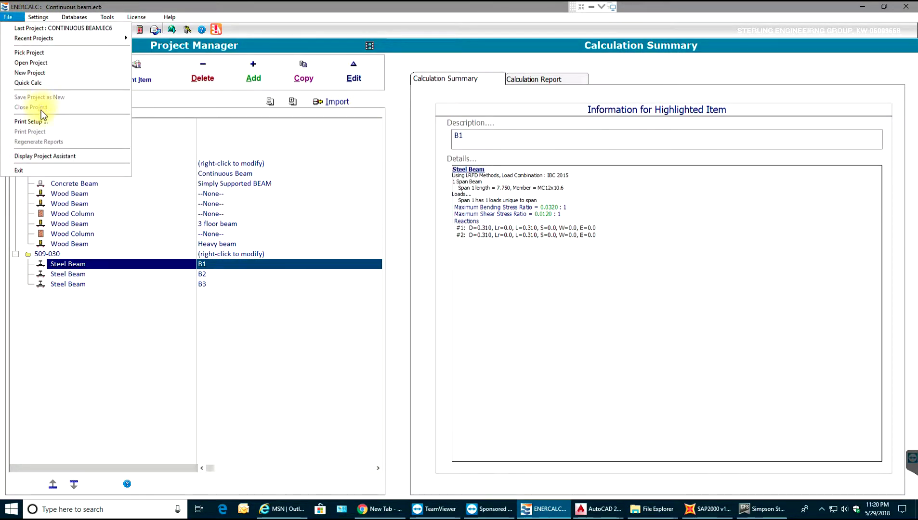
pyautogui.click(35, 84)
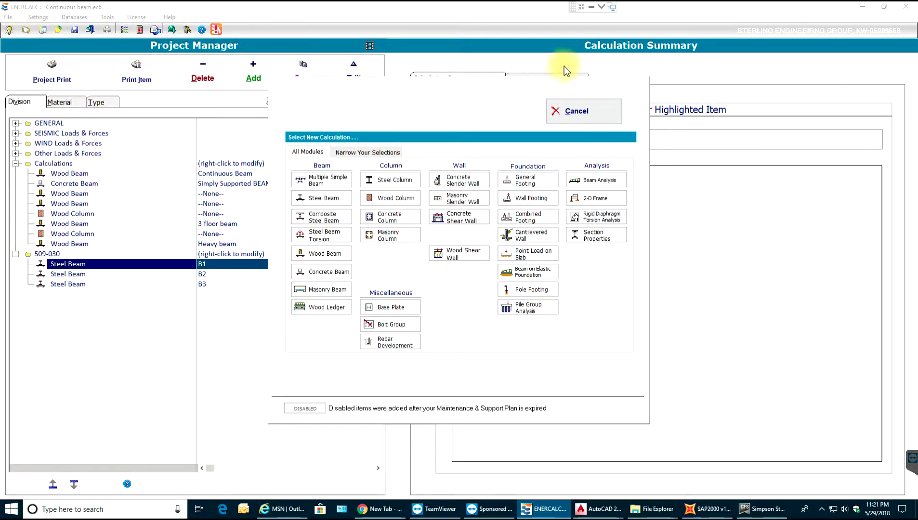
pyautogui.click(585, 110)
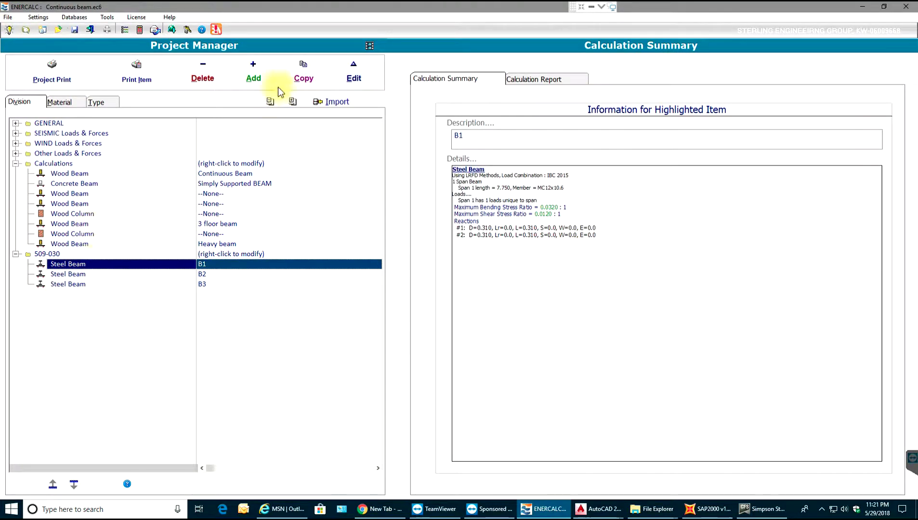
pyautogui.click(249, 69)
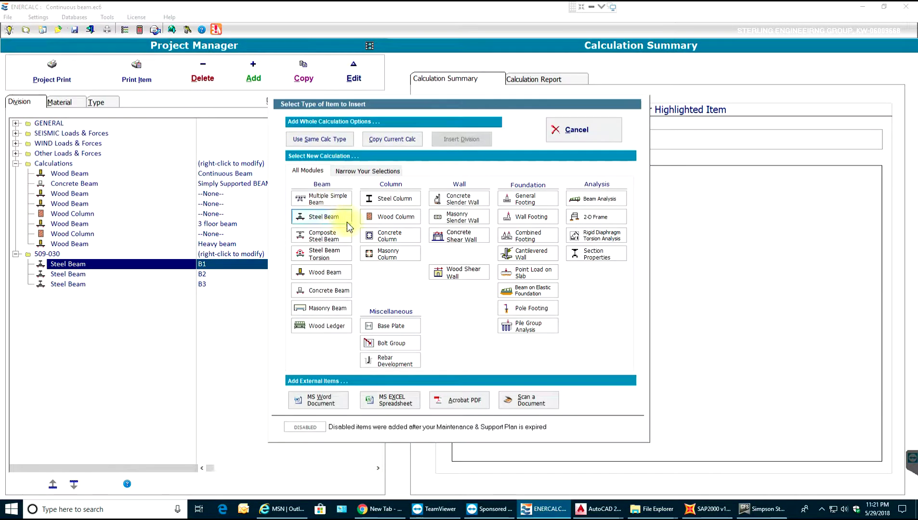
pyautogui.click(371, 221)
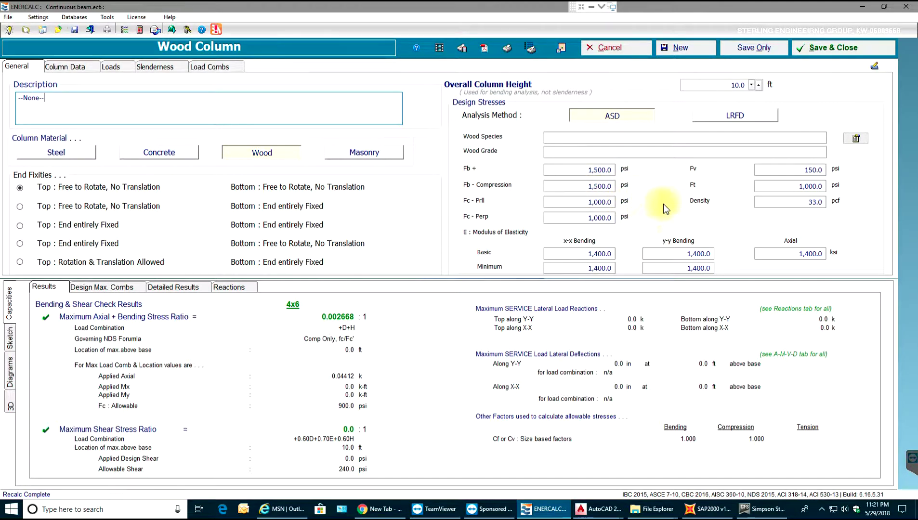
# Assign Southern Pine No.2 Dense, 2"-4" thick, 5"-6" wide (Fb 1050, Fc 1450, E 1600 ksi)
pyautogui.click(855, 139)
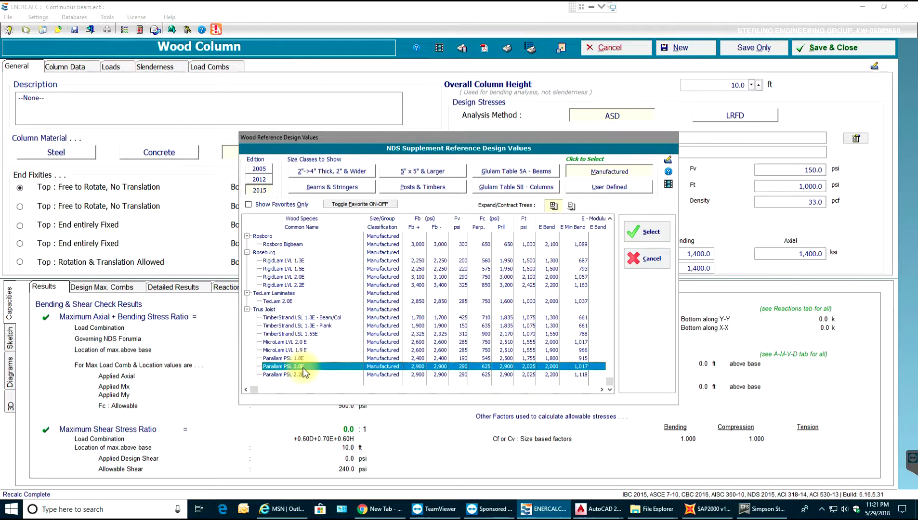
pyautogui.click(332, 172)
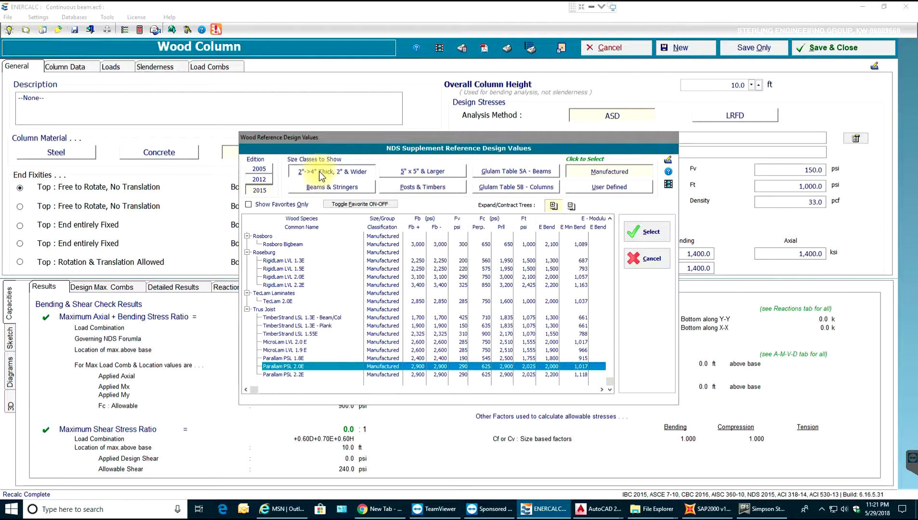
pyautogui.scroll(-20, 357, 295)
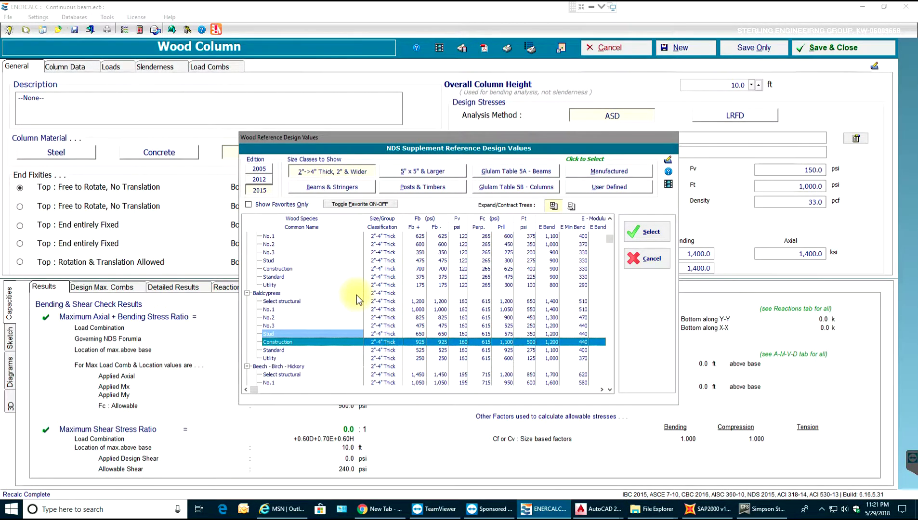
pyautogui.scroll(-20, 353, 304)
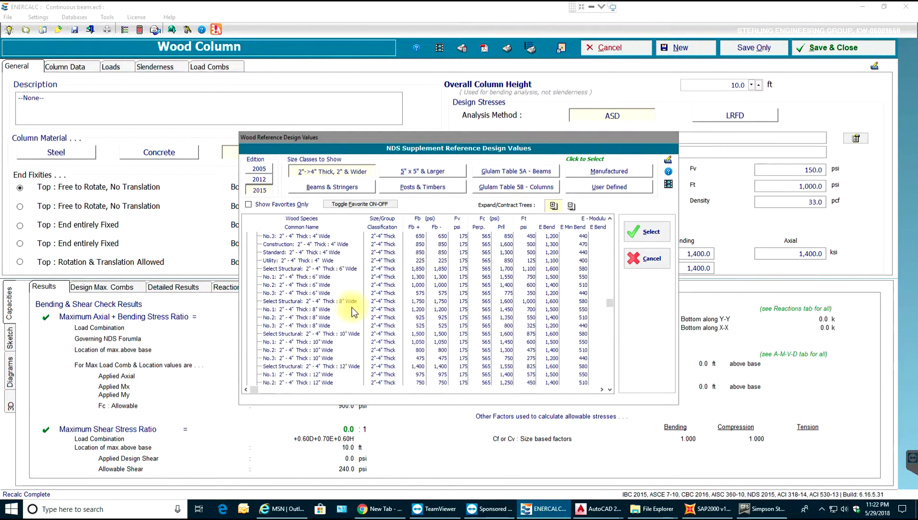
pyautogui.scroll(-9, 352, 307)
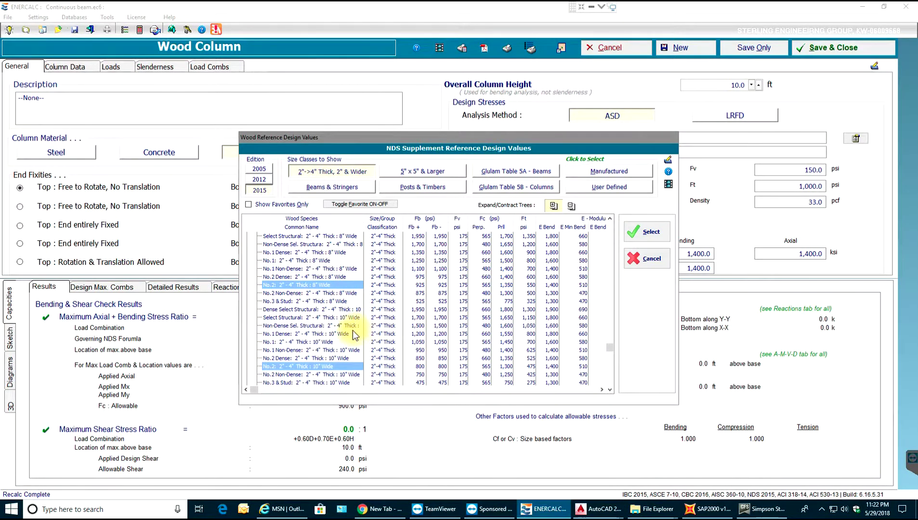
pyautogui.scroll(-2, 352, 327)
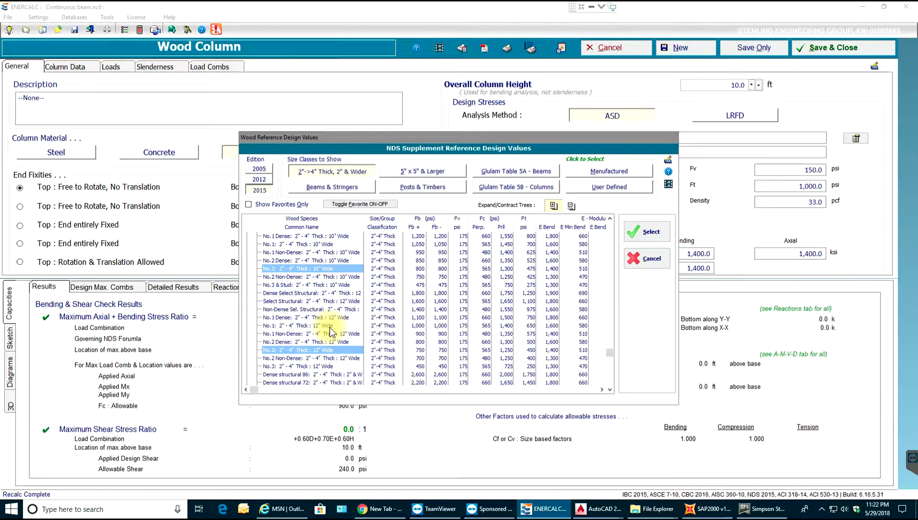
pyautogui.scroll(-2, 323, 340)
pyautogui.scroll(2, 319, 347)
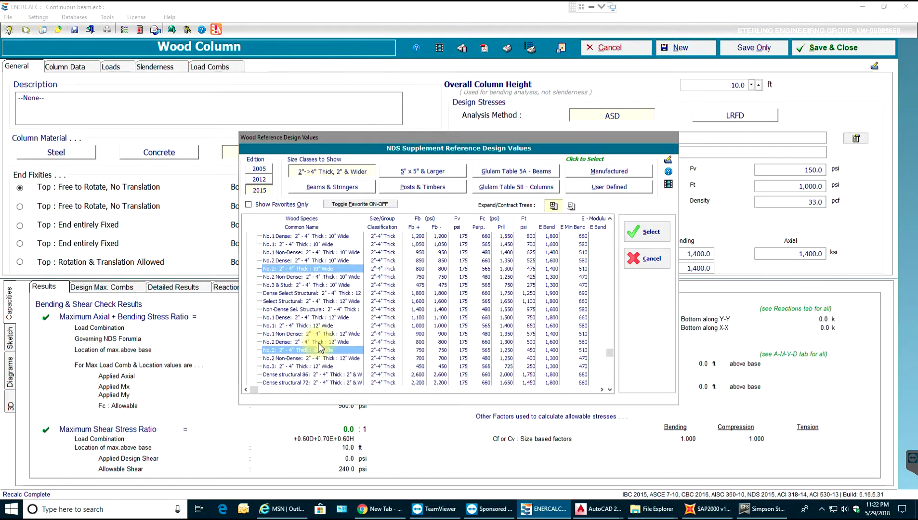
pyautogui.scroll(1, 319, 346)
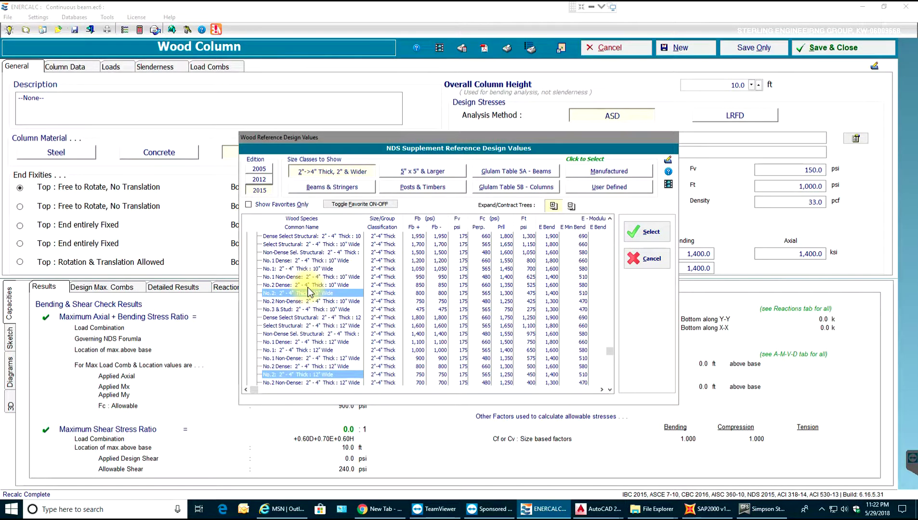
pyautogui.scroll(2, 318, 291)
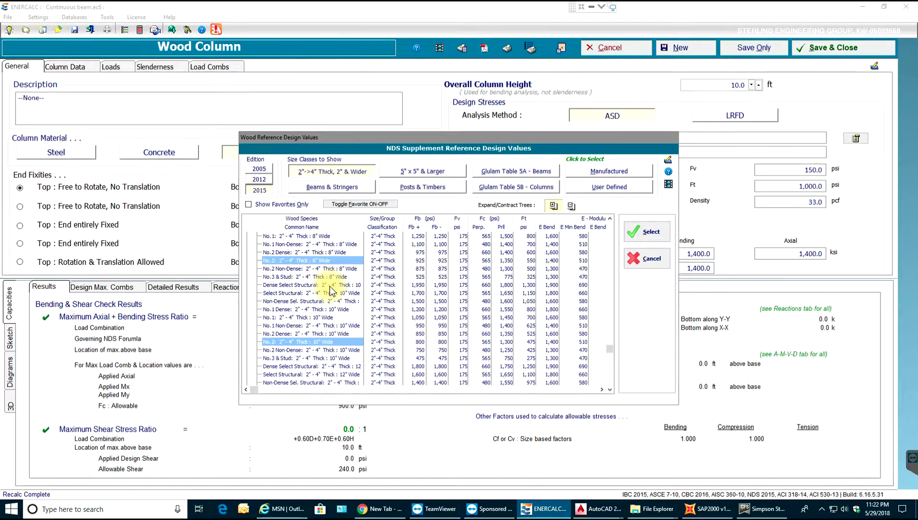
pyautogui.scroll(2, 319, 262)
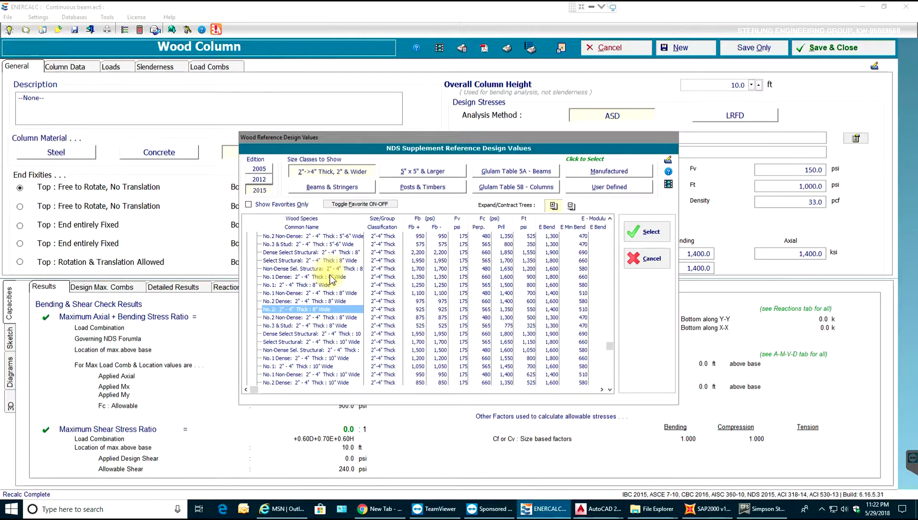
pyautogui.scroll(1, 331, 281)
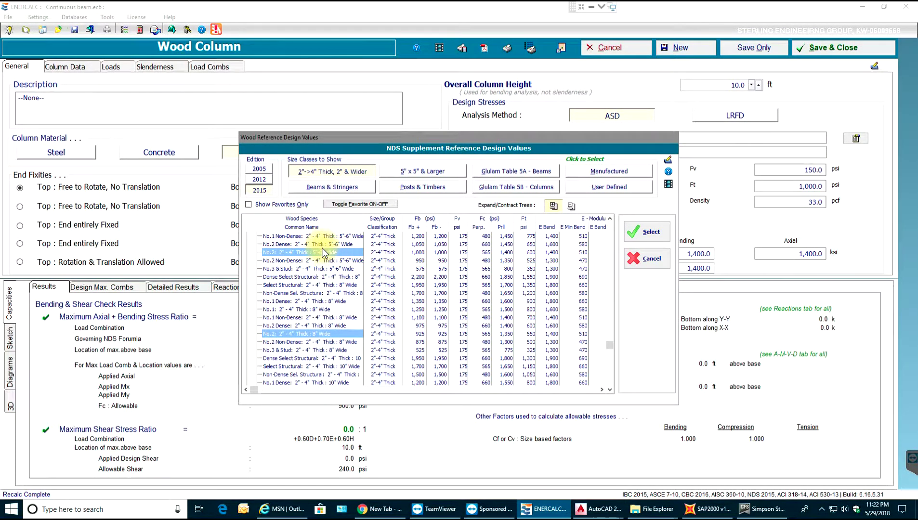
pyautogui.scroll(1, 322, 256)
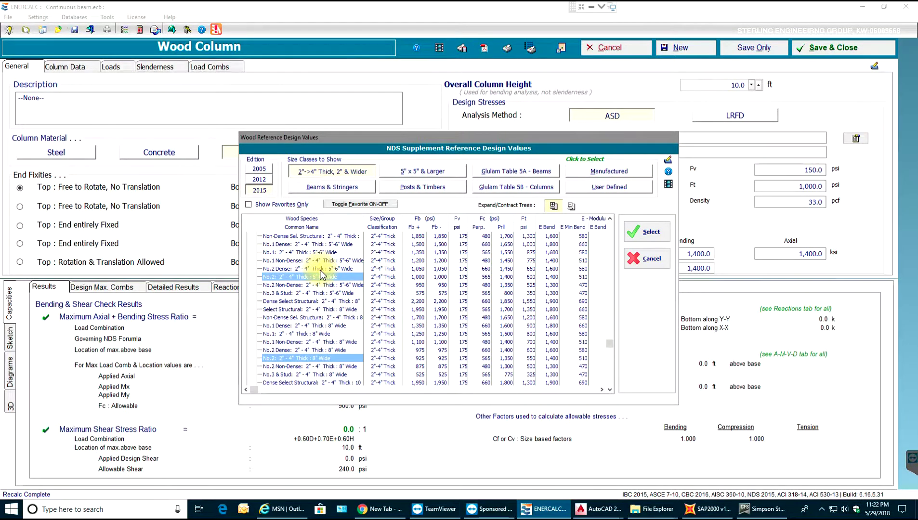
pyautogui.click(321, 270)
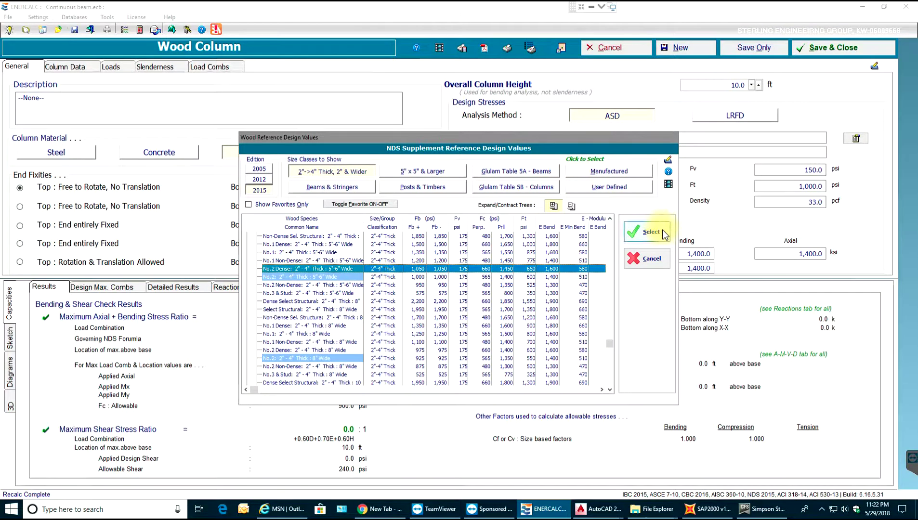
pyautogui.click(639, 234)
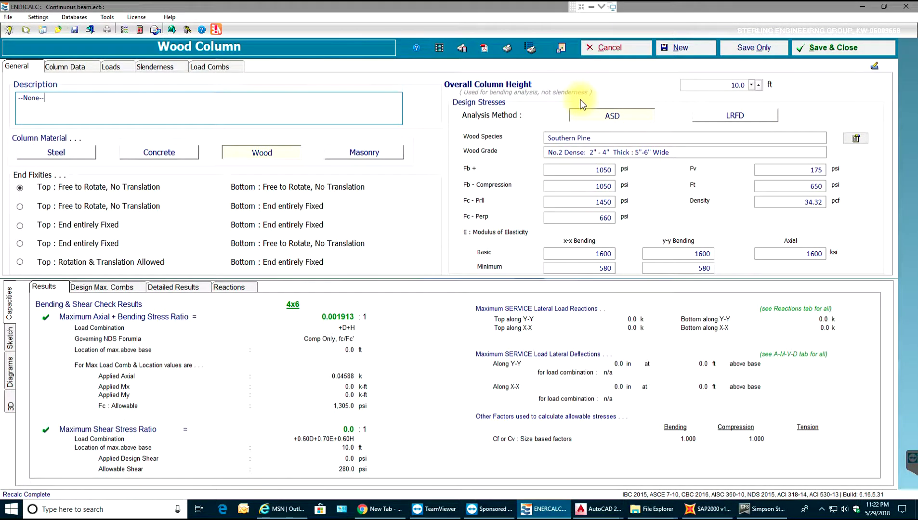
# Keep ASD design and the 10.0 ft overall column height
pyautogui.click(619, 118)
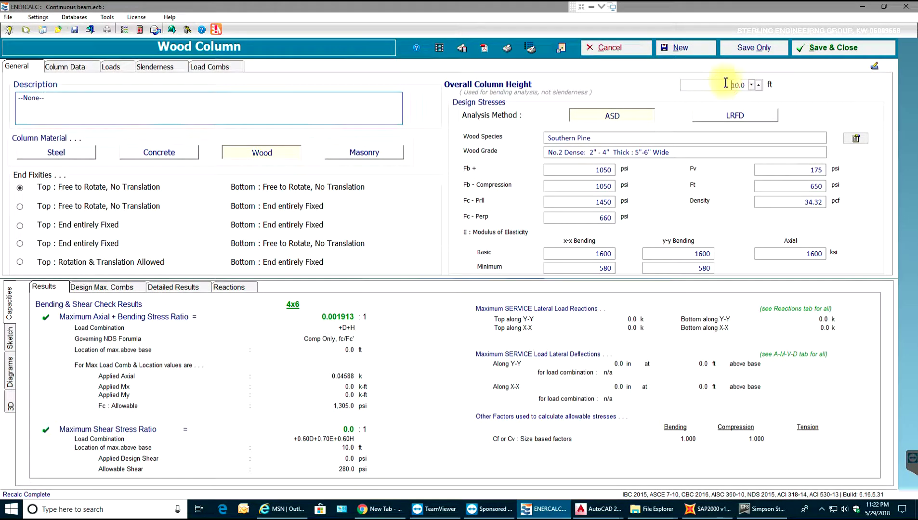
pyautogui.moveTo(726, 83); pyautogui.dragTo(739, 86)
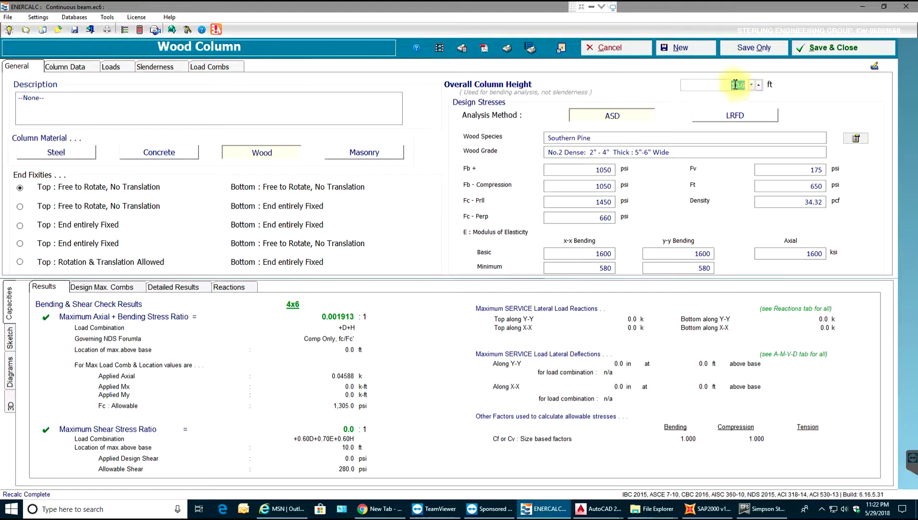
pyautogui.click(730, 84)
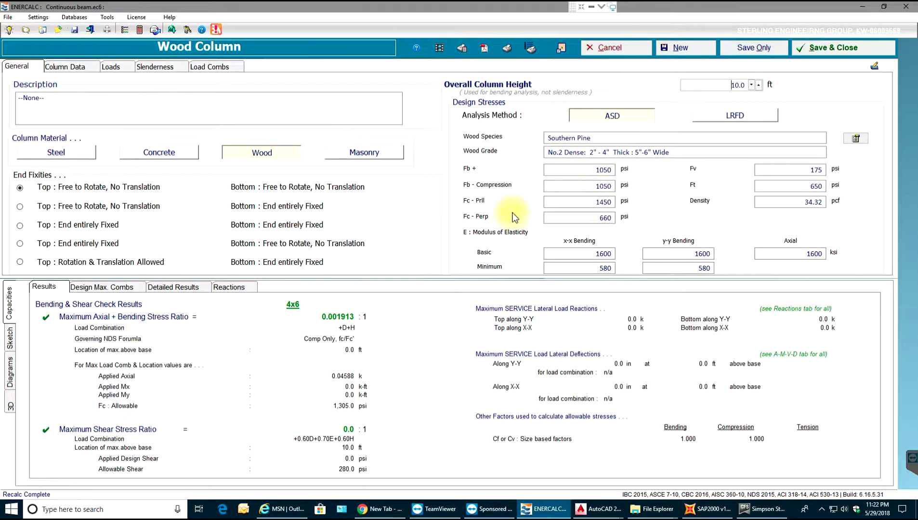
# Make the column section a Southern Pine sawn 2x6, 1.50 × 5.50 in
pyautogui.click(66, 66)
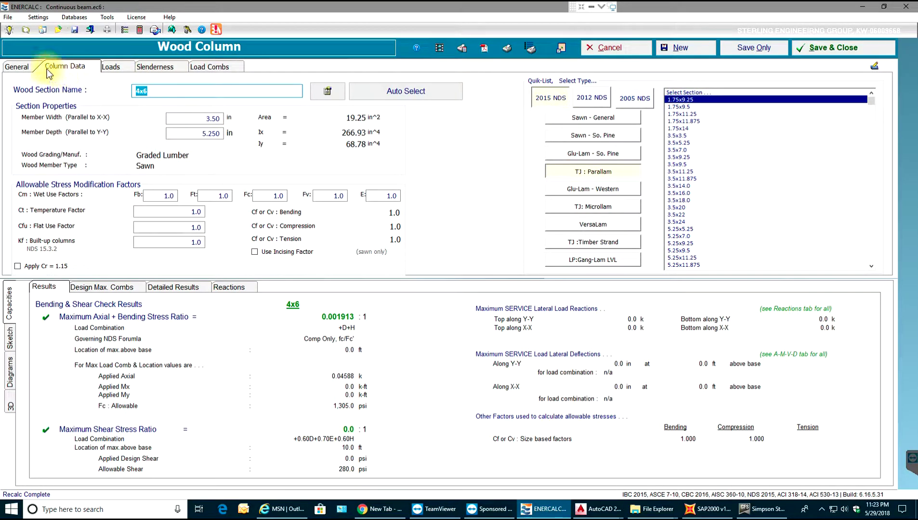
pyautogui.click(17, 68)
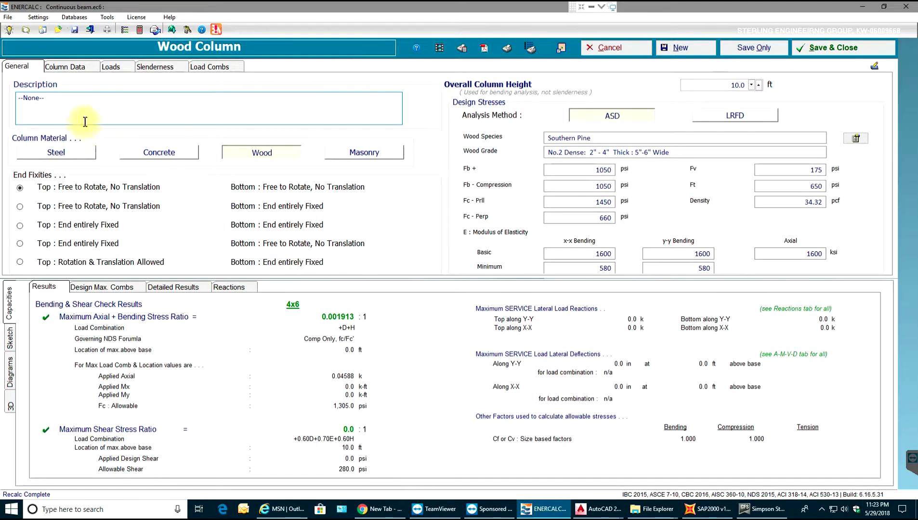
pyautogui.click(77, 66)
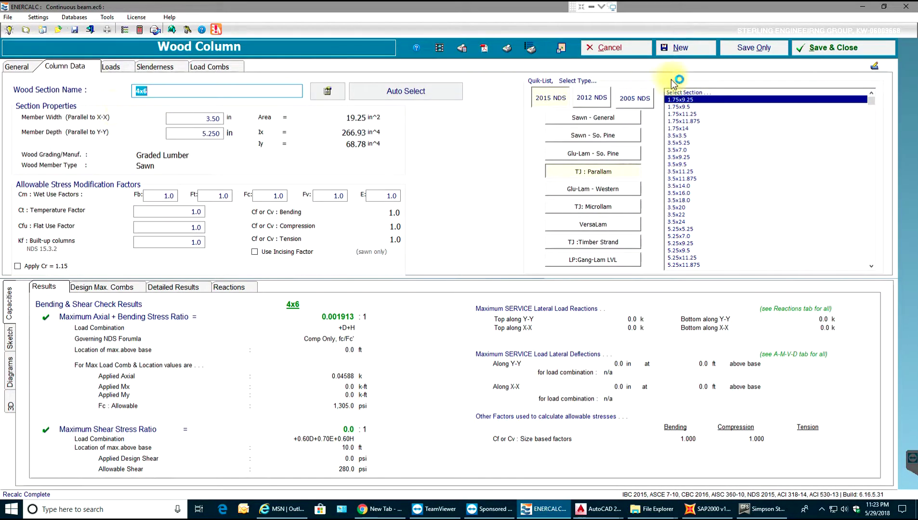
pyautogui.click(597, 137)
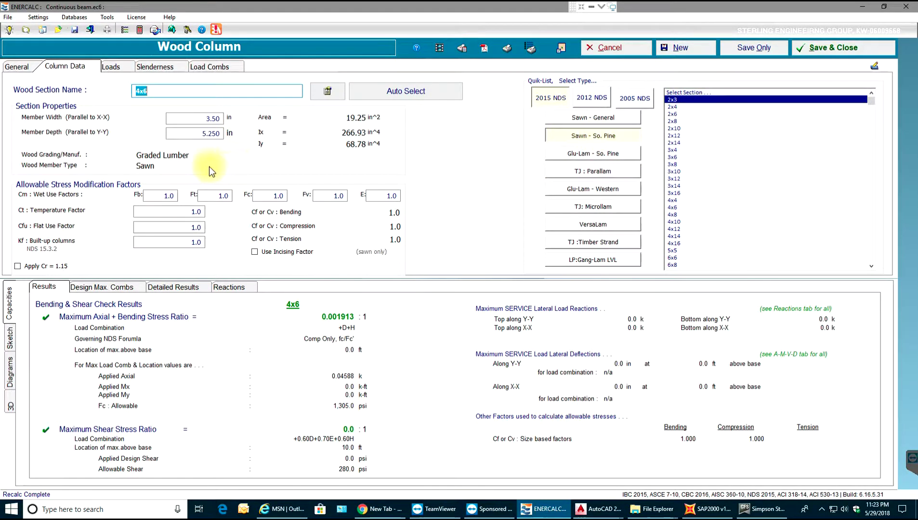
pyautogui.click(24, 70)
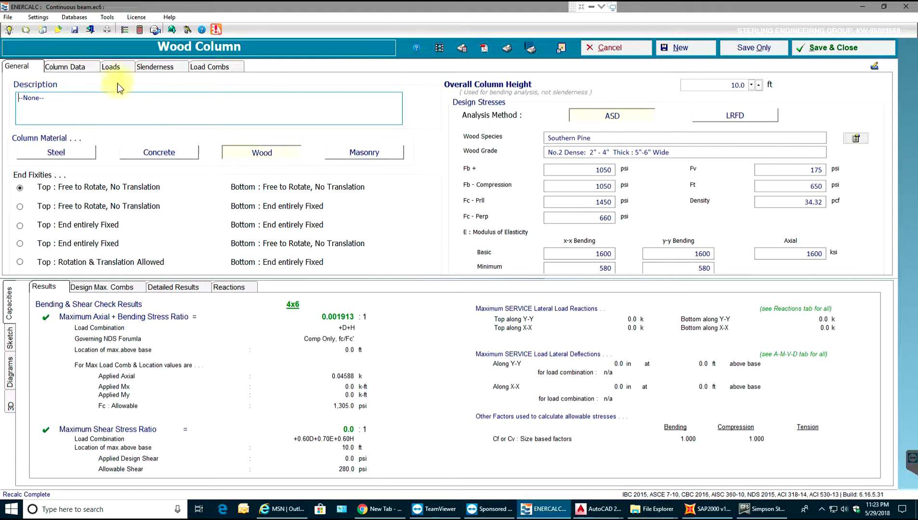
pyautogui.click(85, 67)
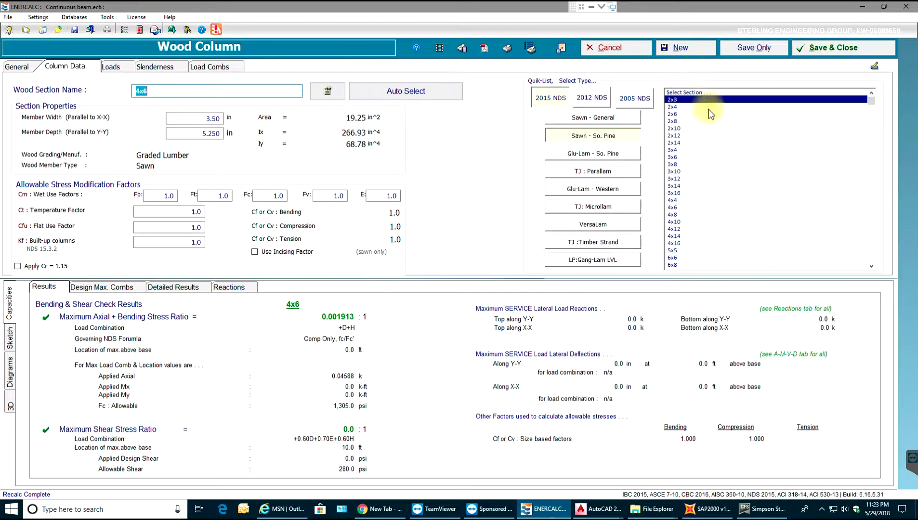
pyautogui.click(673, 114)
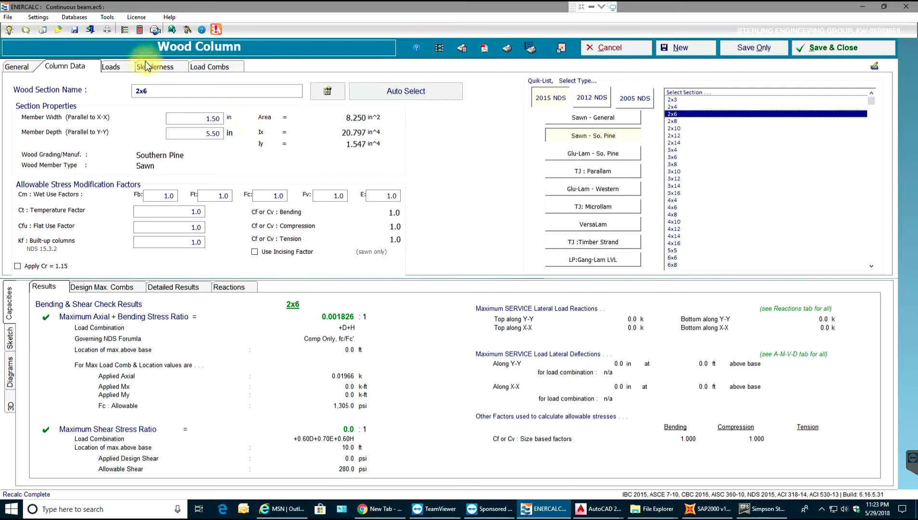
pyautogui.click(111, 66)
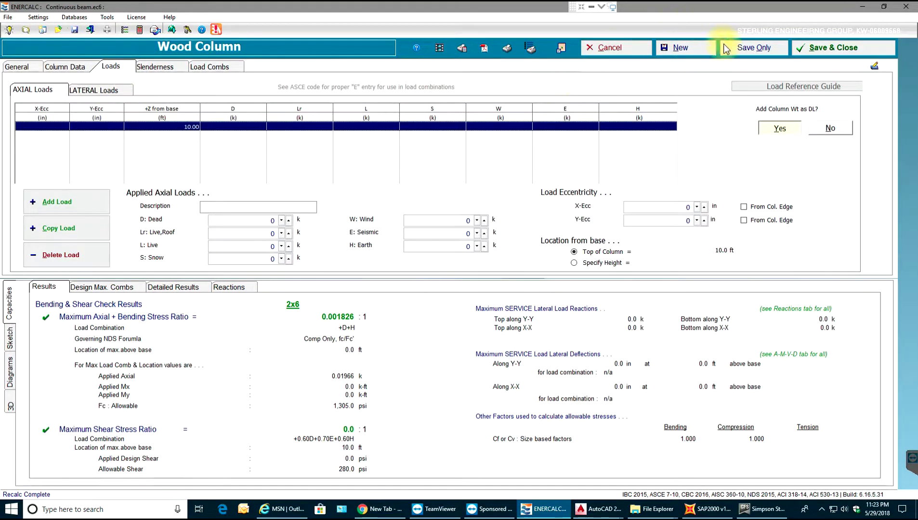
# Enter 2 k dead and 2 k live for the first axial load
pyautogui.click(82, 68)
pyautogui.click(29, 67)
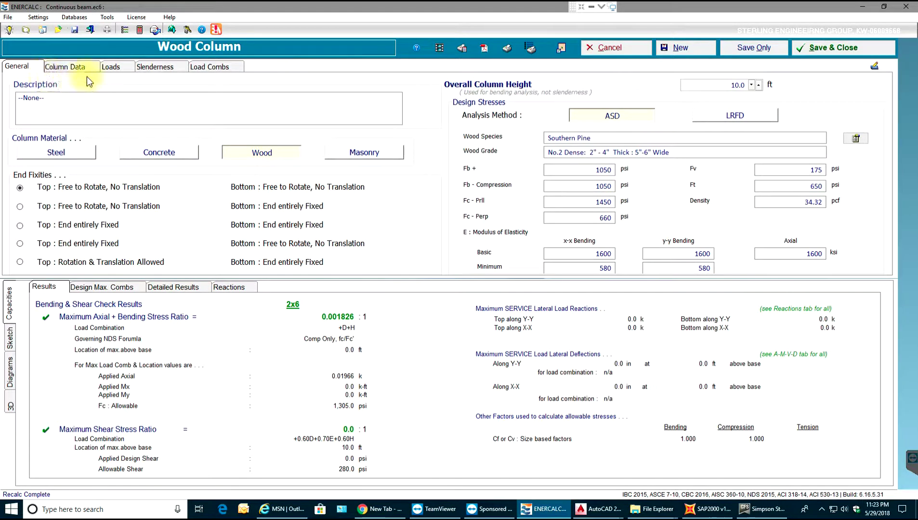
pyautogui.click(112, 67)
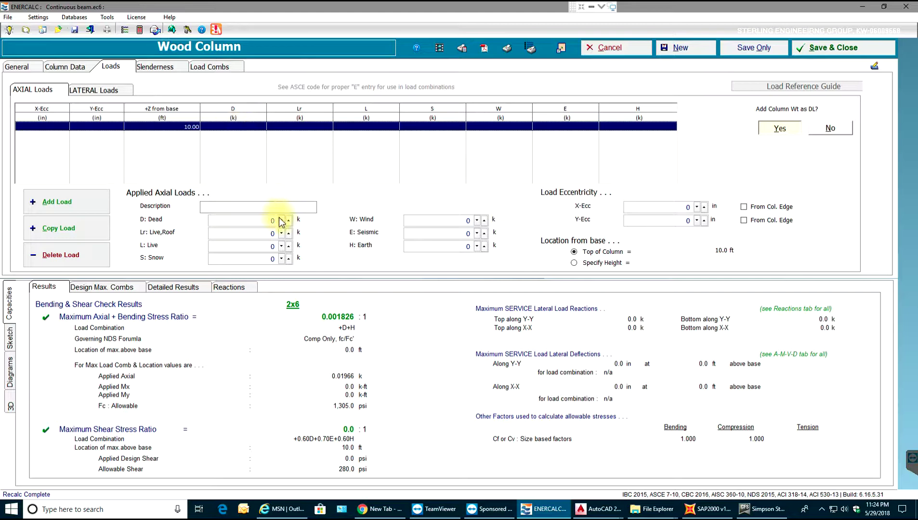
pyautogui.click(245, 221)
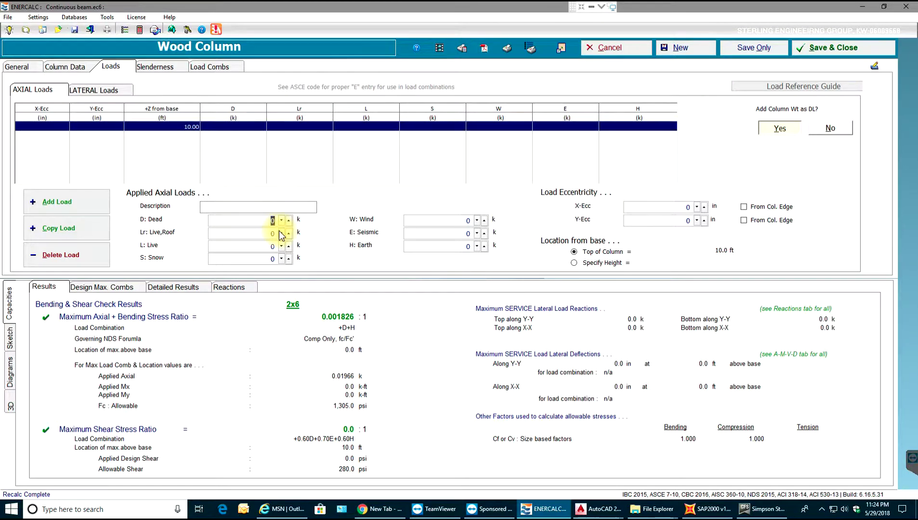
pyautogui.write('2')
pyautogui.click(267, 247)
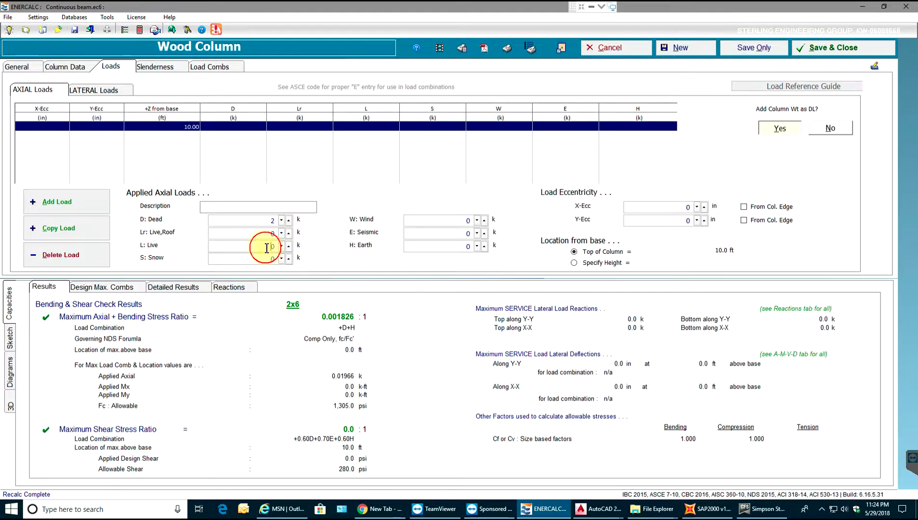
pyautogui.write('2')
pyautogui.click(266, 234)
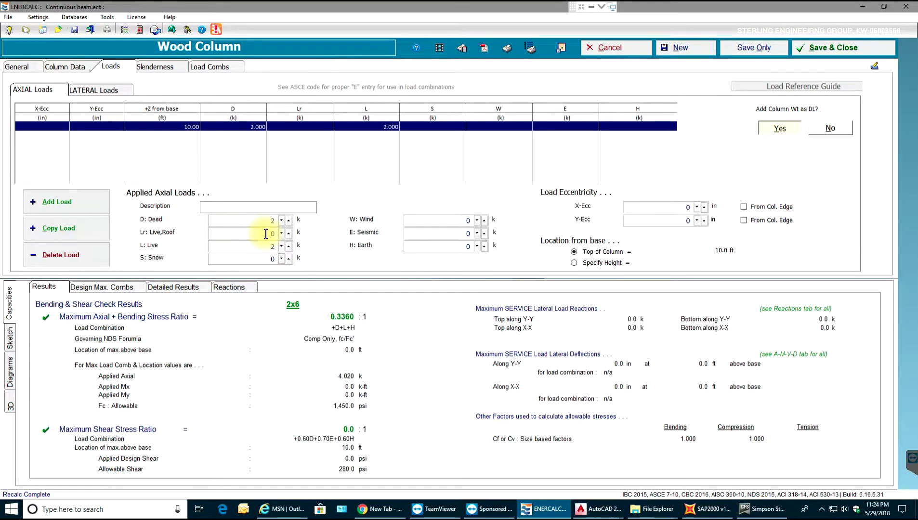
pyautogui.doubleClick(266, 234)
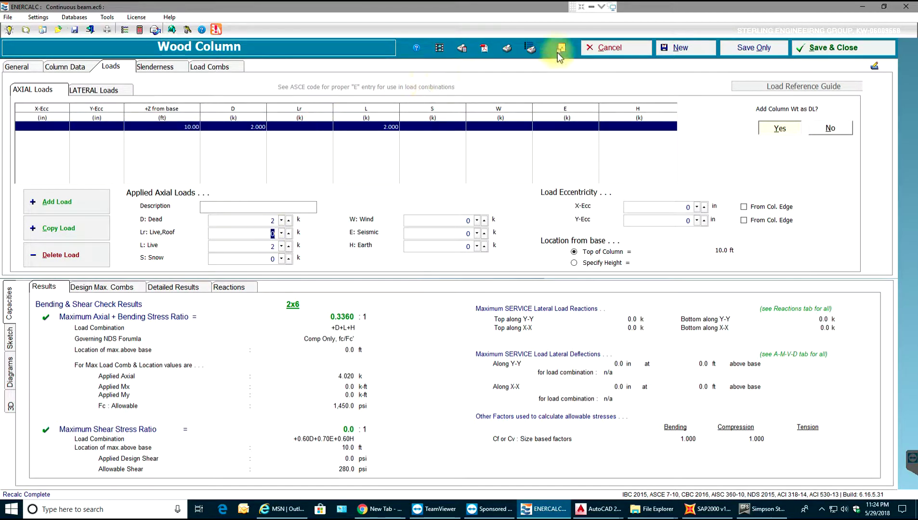
# Add a second axial load with 6 k dead and 6 k live
pyautogui.click(82, 210)
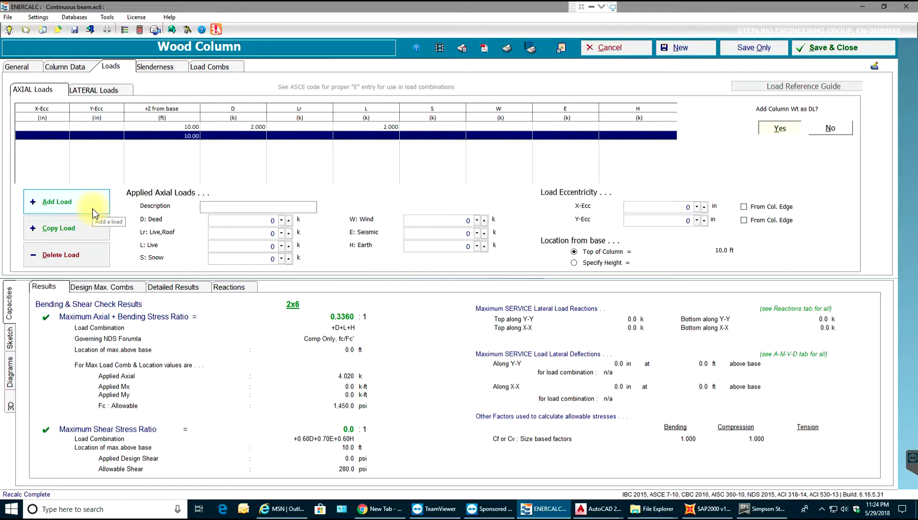
pyautogui.click(226, 223)
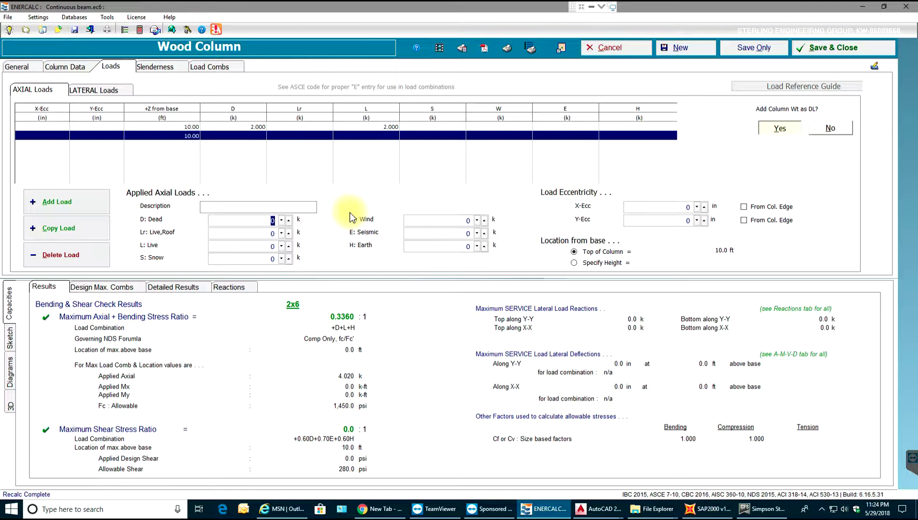
pyautogui.write('6')
pyautogui.click(277, 247)
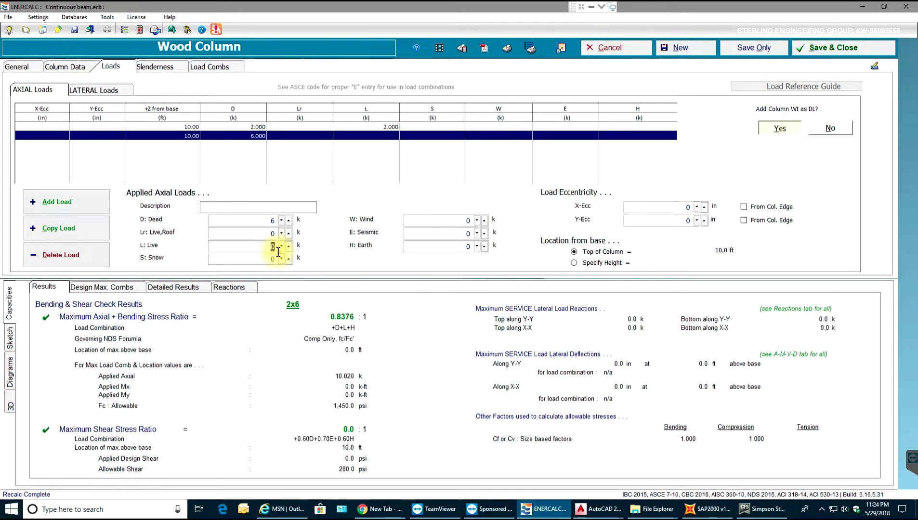
pyautogui.write('6')
pyautogui.click(262, 234)
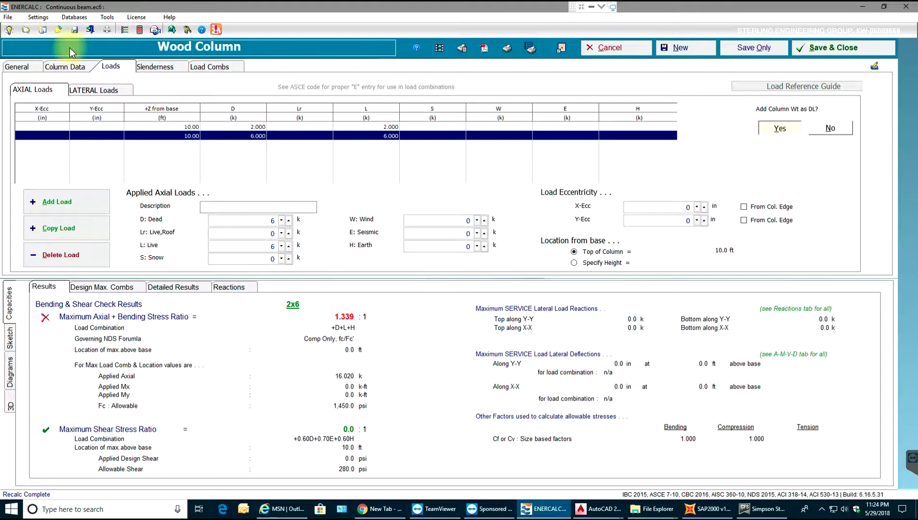
pyautogui.click(65, 72)
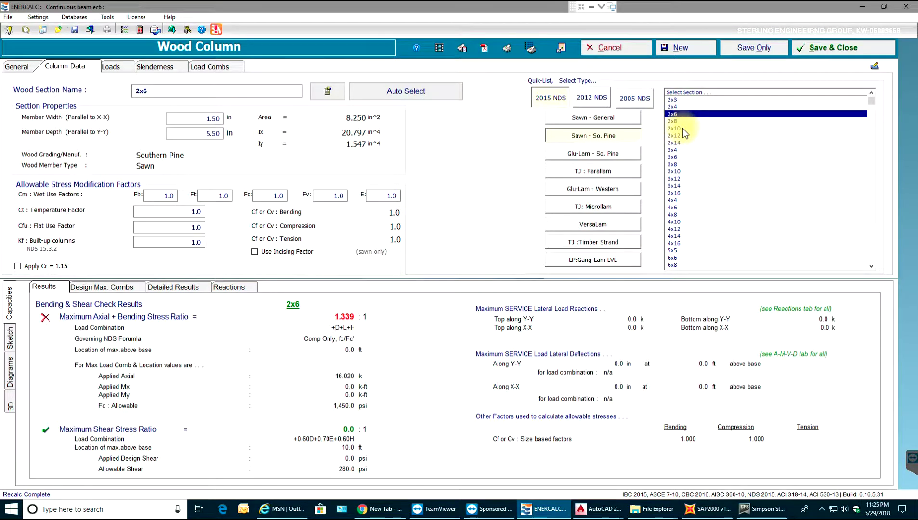
# Change the column section to a built-up 2-2x6, 3.0 × 5.50 in
pyautogui.scroll(-5, 691, 215)
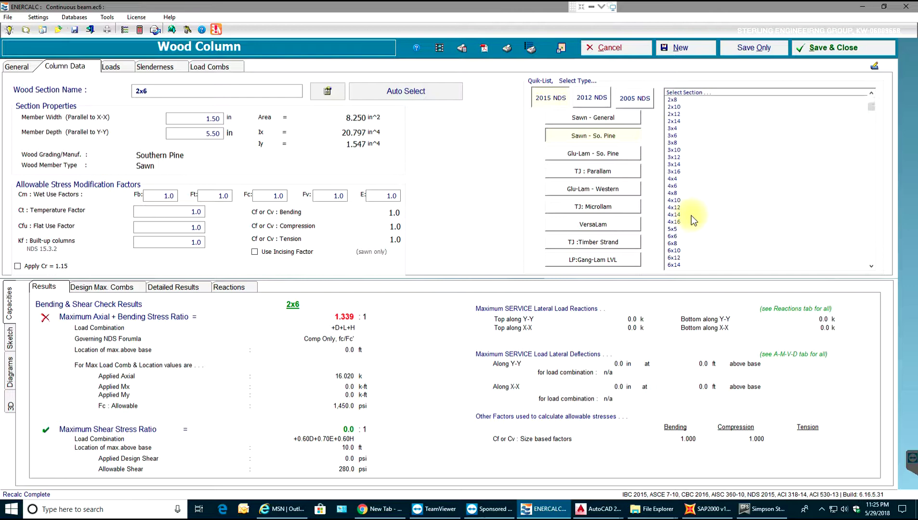
pyautogui.scroll(-10, 687, 218)
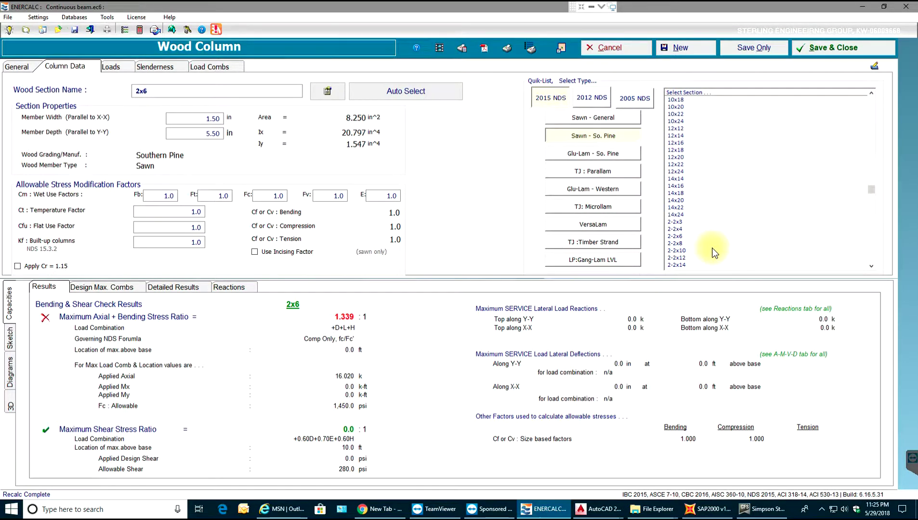
pyautogui.click(673, 236)
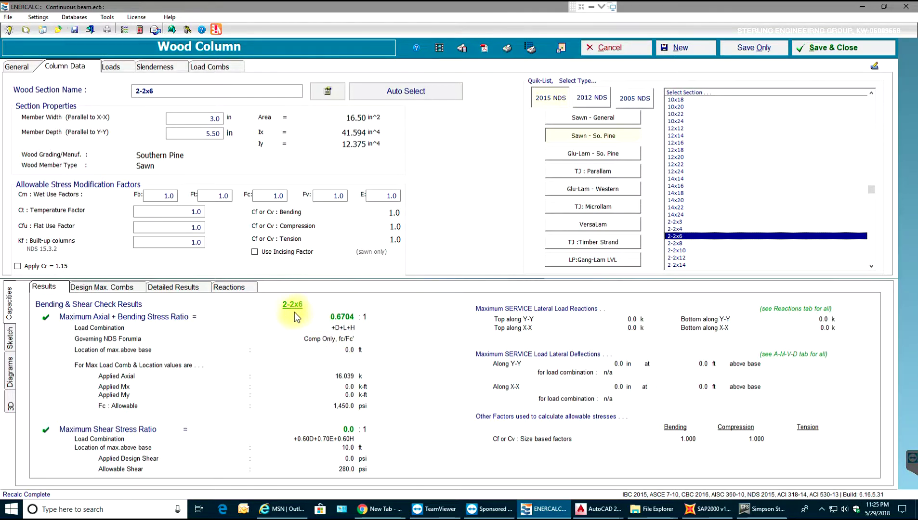
# Review the Design Max. Combs, +D+Lr+H detailed results, reactions and the section sketch
pyautogui.click(118, 291)
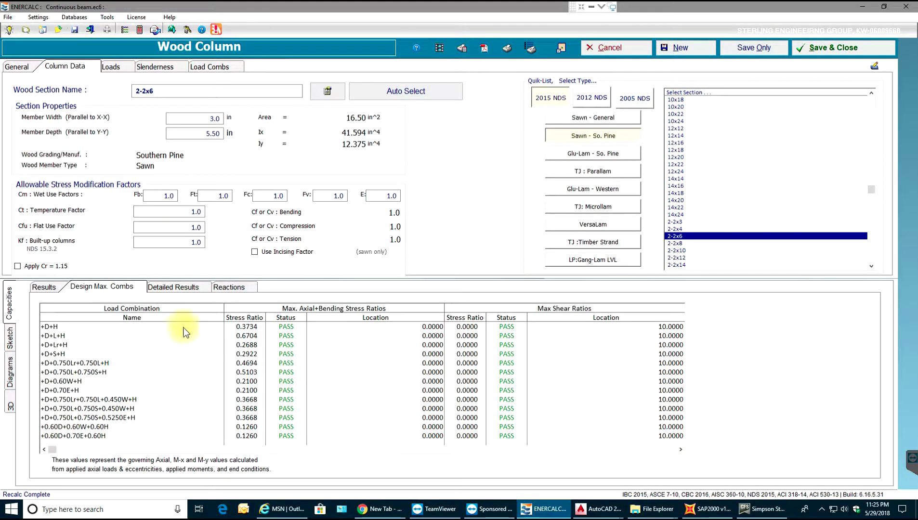
pyautogui.click(190, 288)
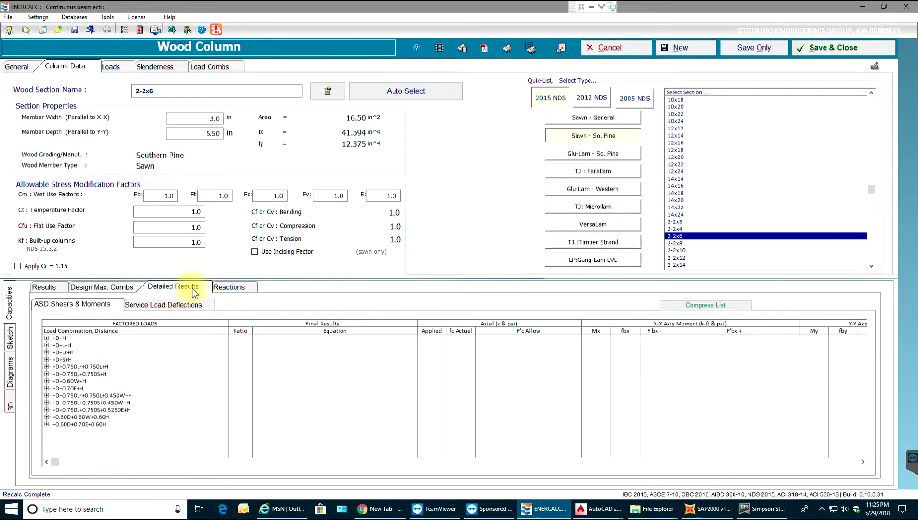
pyautogui.click(47, 352)
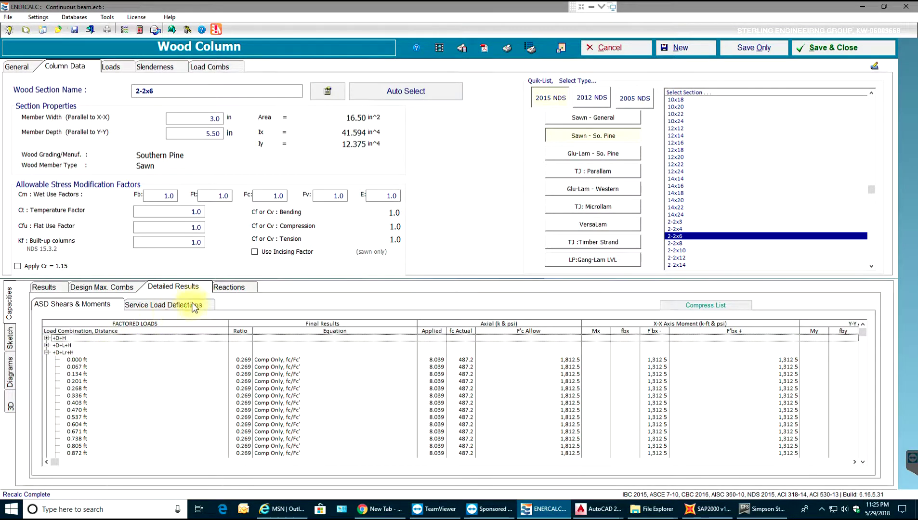
pyautogui.click(219, 287)
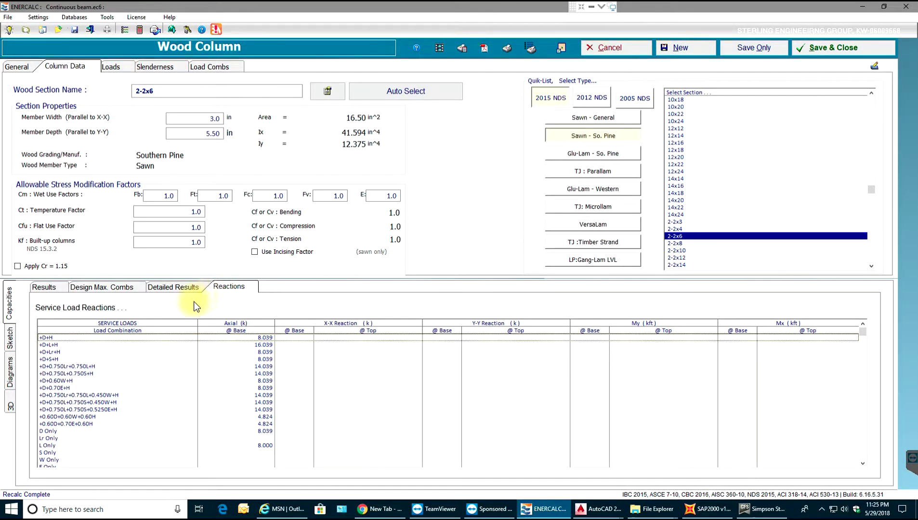
pyautogui.click(11, 340)
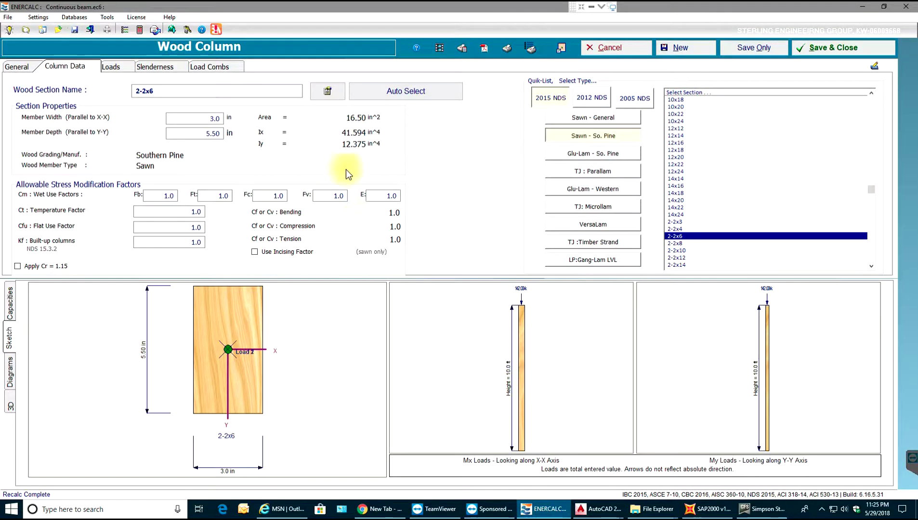
# Re-enter the second load's 6 k dead load and give it 0.5 in X and Y eccentricity
pyautogui.click(114, 66)
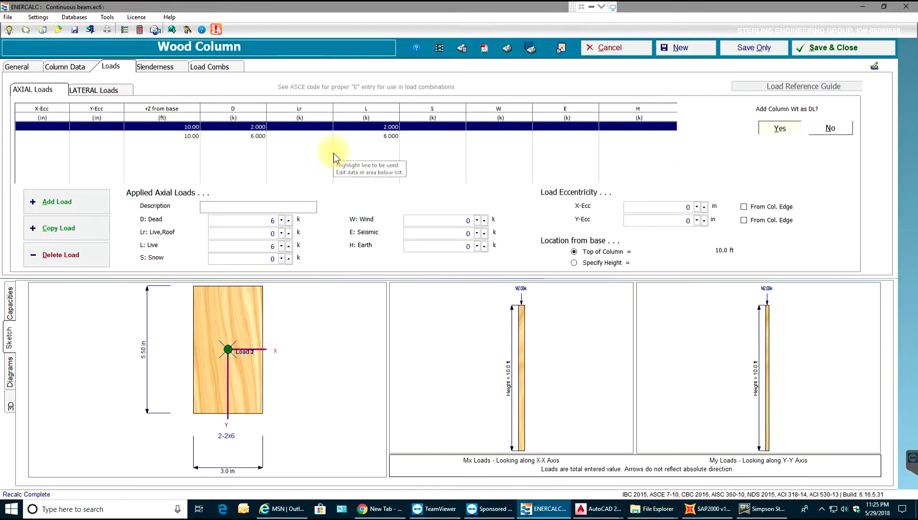
pyautogui.click(269, 218)
pyautogui.press('BackSpace')
pyautogui.write('6')
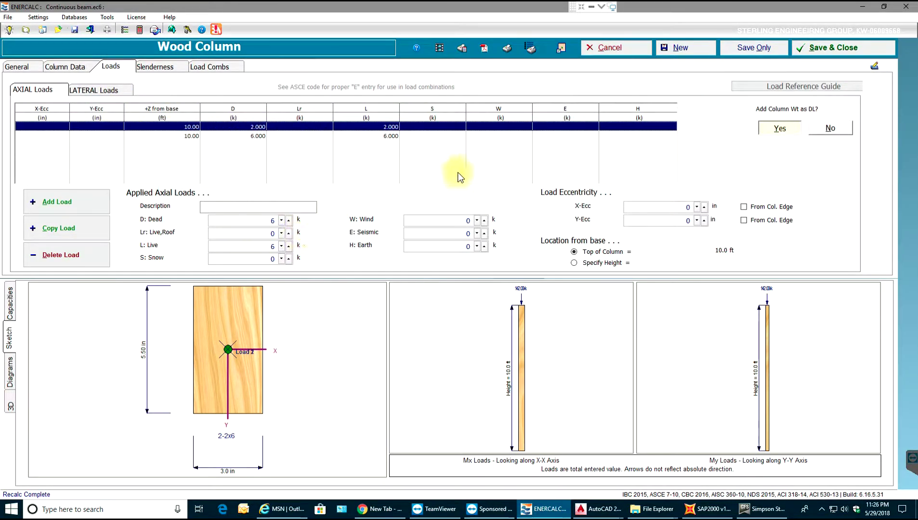
pyautogui.click(686, 210)
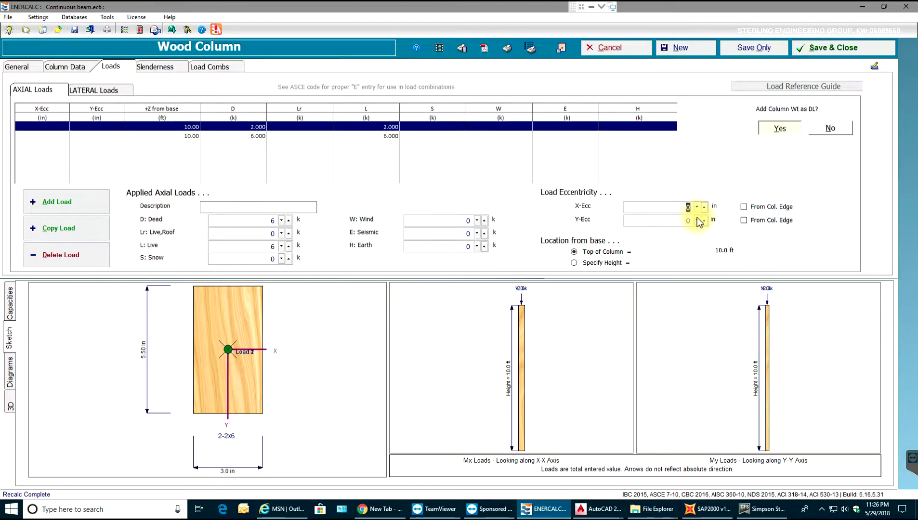
pyautogui.write('0.5')
pyautogui.press('Tab')
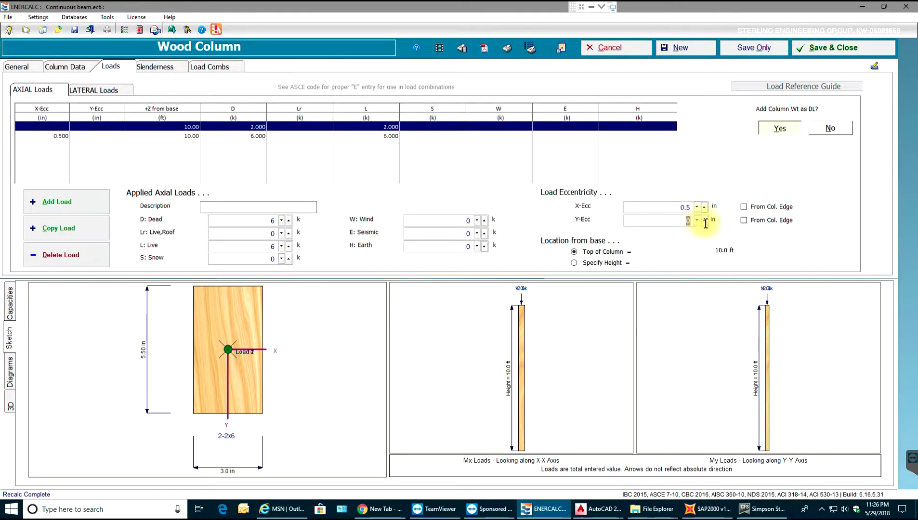
pyautogui.write('0.5')
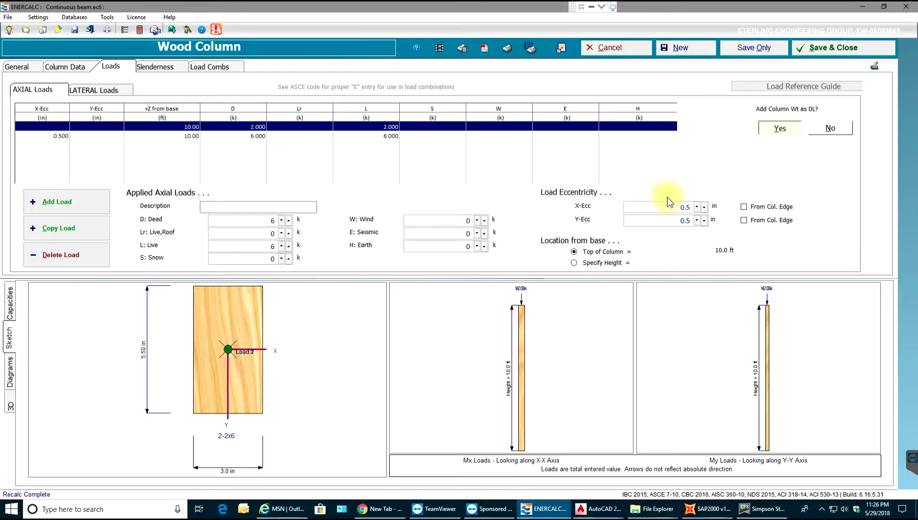
pyautogui.press('Tab')
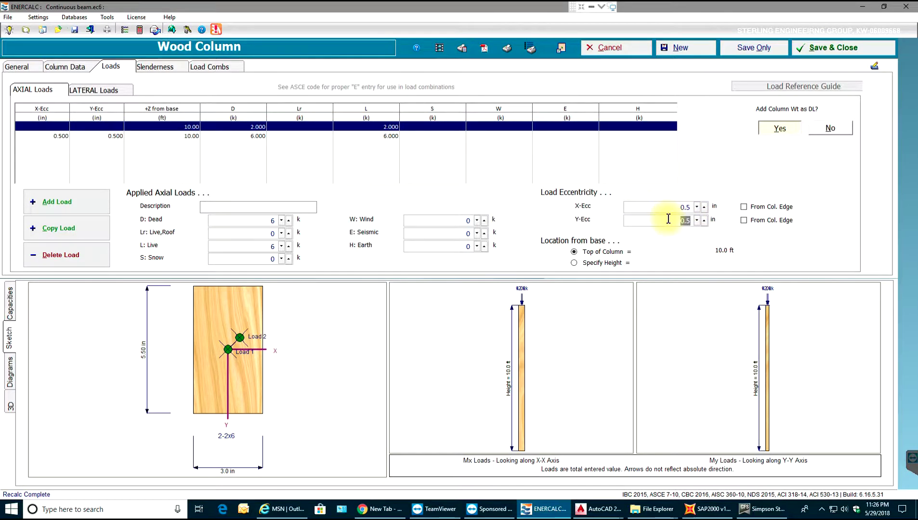
pyautogui.click(665, 201)
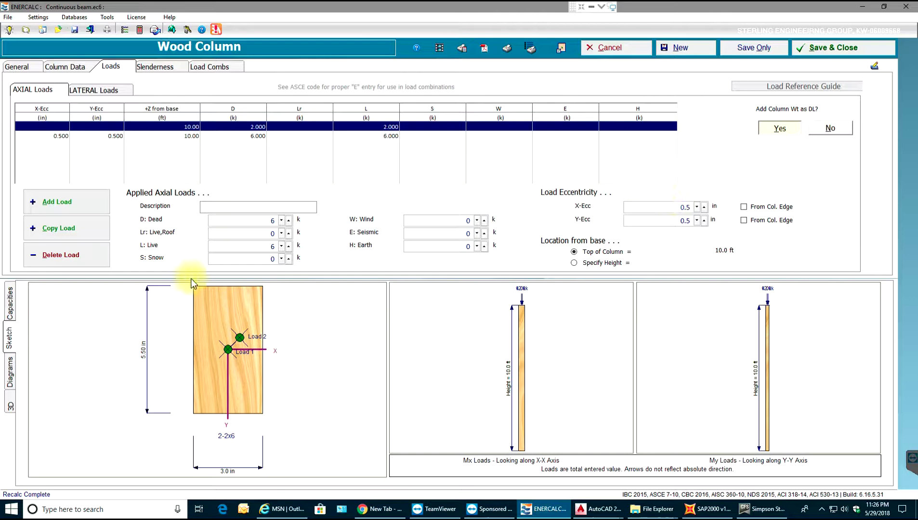
# Review the capacity and bending/shear check results for the current section
pyautogui.click(11, 303)
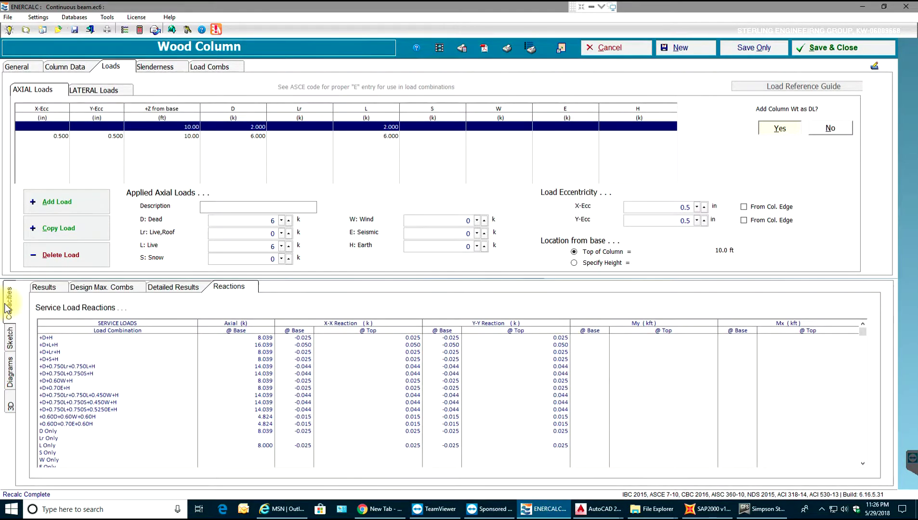
pyautogui.click(43, 287)
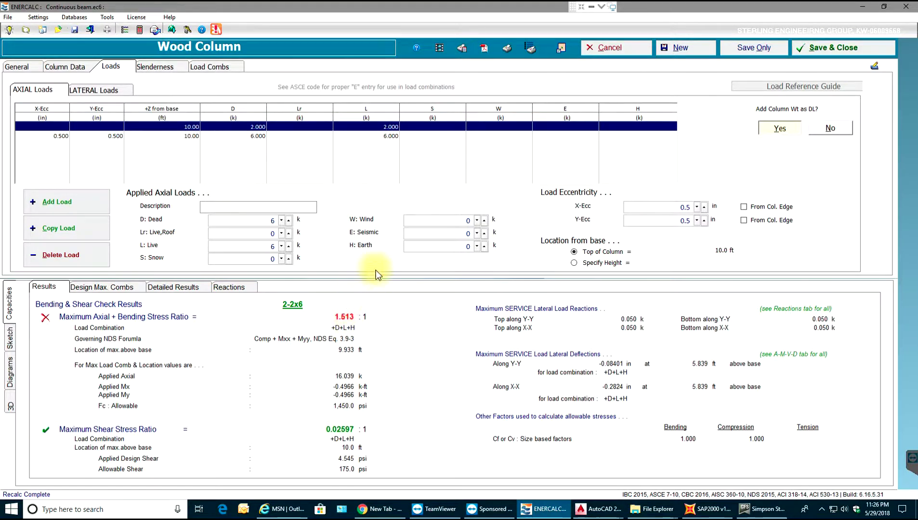
pyautogui.click(16, 67)
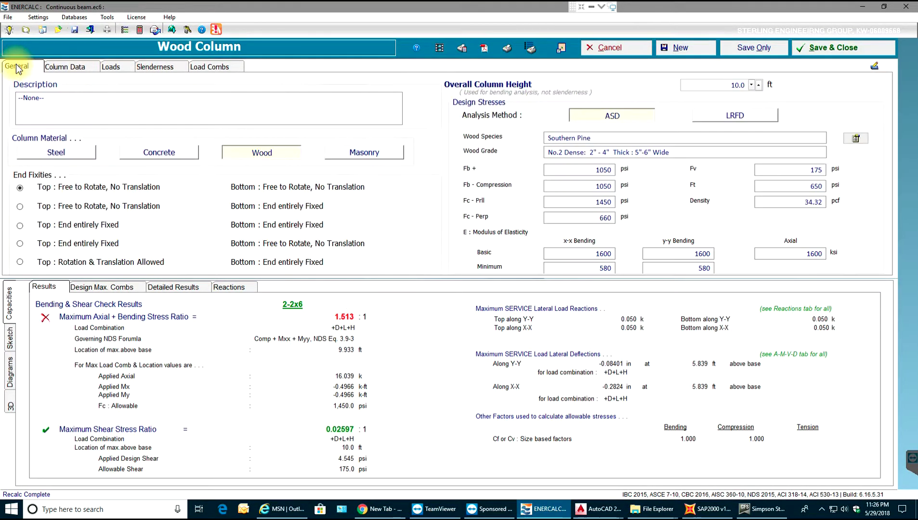
# Change the section to 3-2x6 (4.50 × 5.50 in) and view its diagrams and sketch
pyautogui.click(90, 64)
pyautogui.scroll(-2, 697, 198)
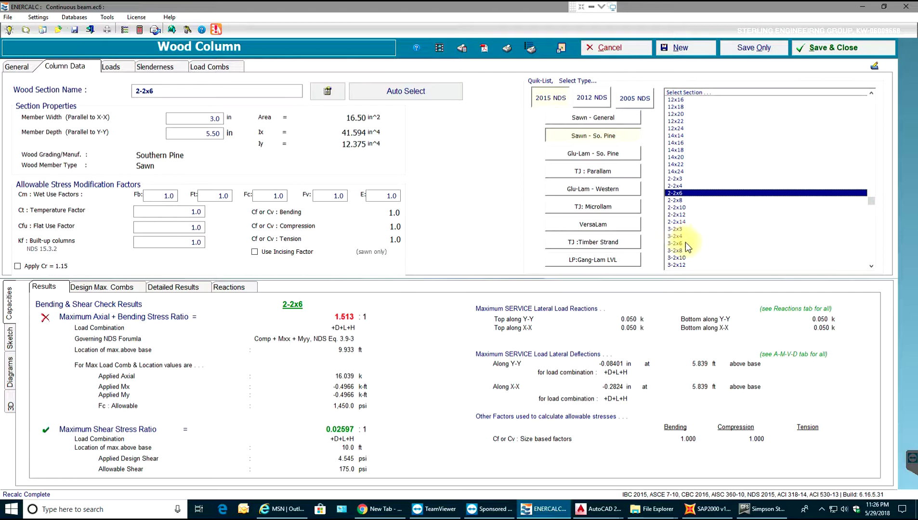
pyautogui.click(684, 244)
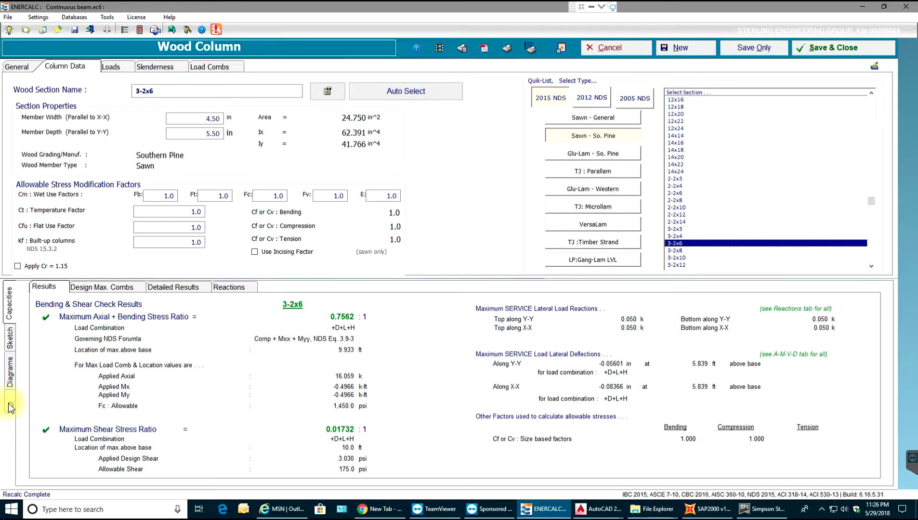
pyautogui.click(10, 381)
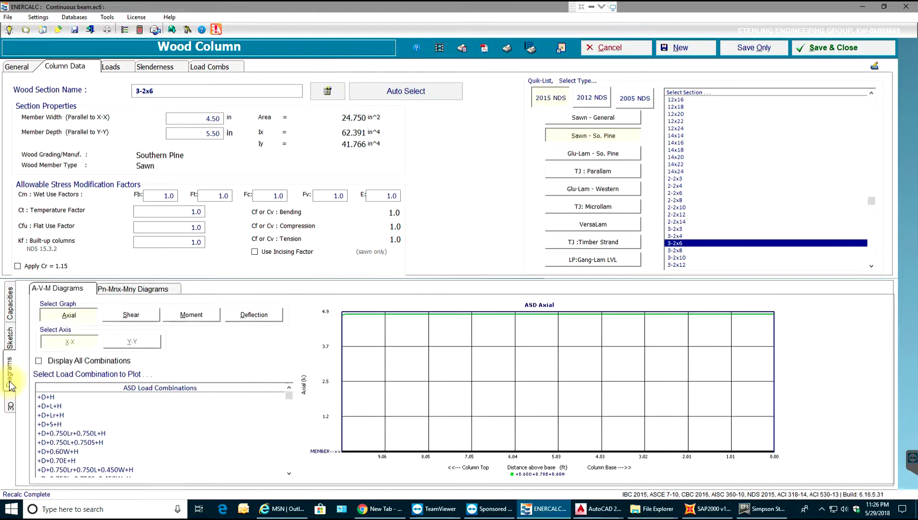
pyautogui.click(8, 330)
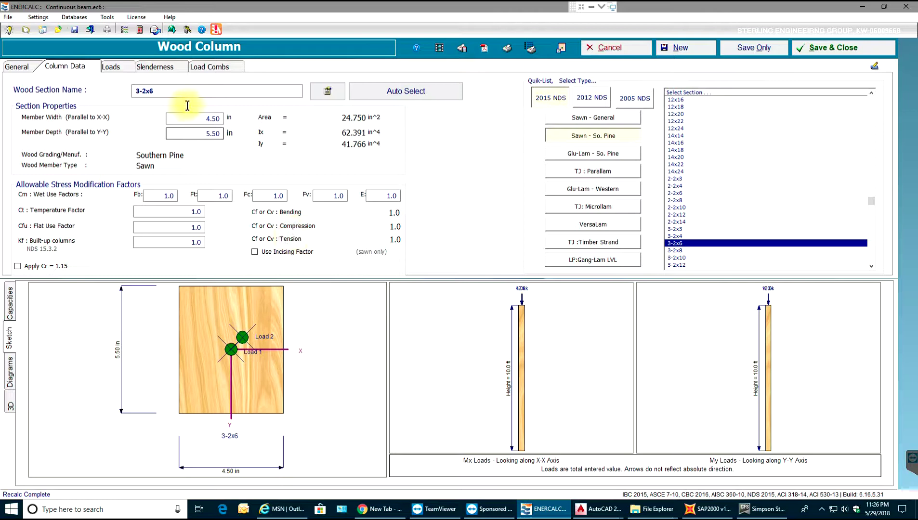
# Set Y-Y slenderness to Fix-Pin, Ky 0.80, over the overall column height
pyautogui.click(162, 71)
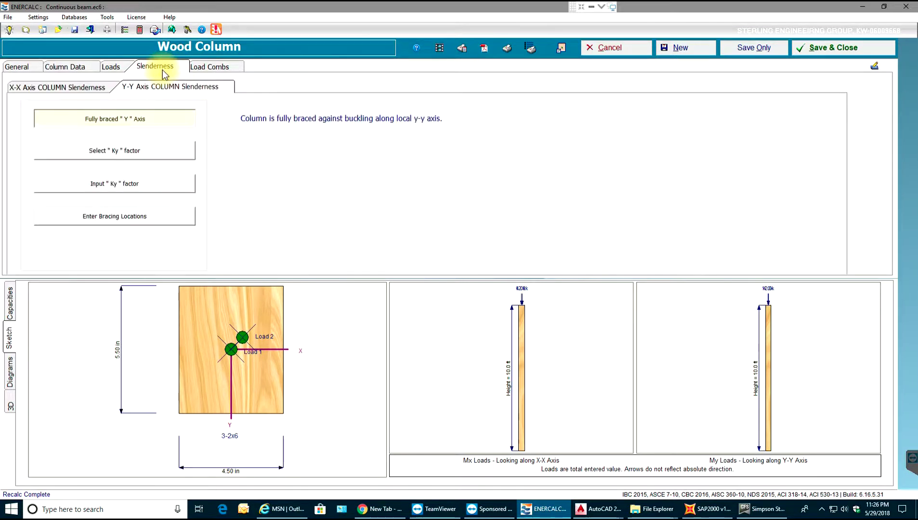
pyautogui.click(58, 87)
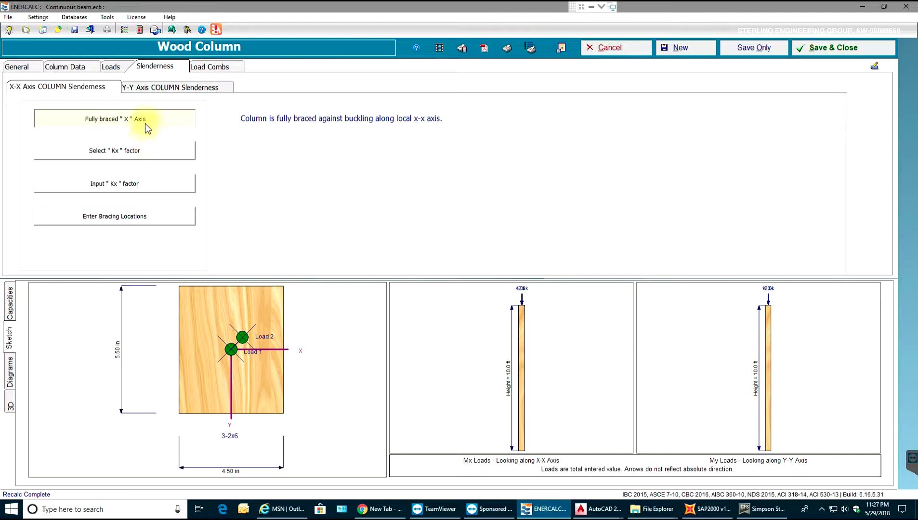
pyautogui.click(152, 88)
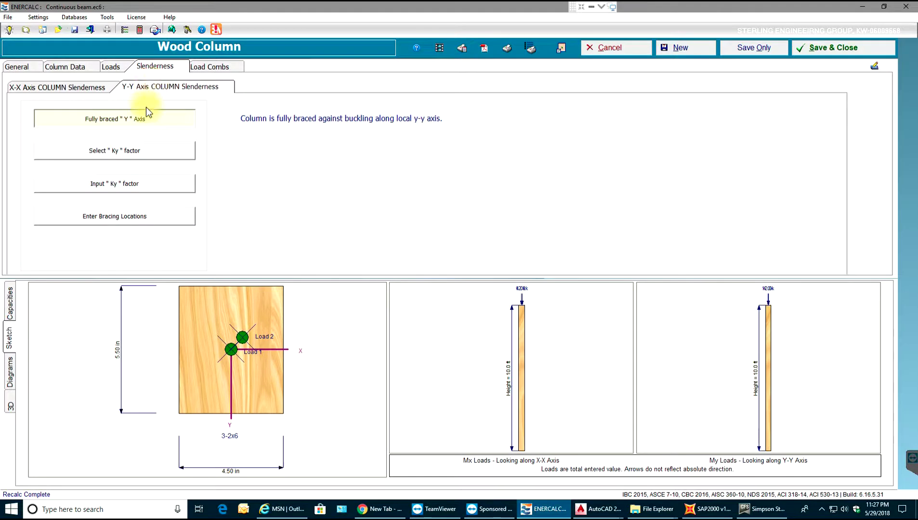
pyautogui.click(120, 154)
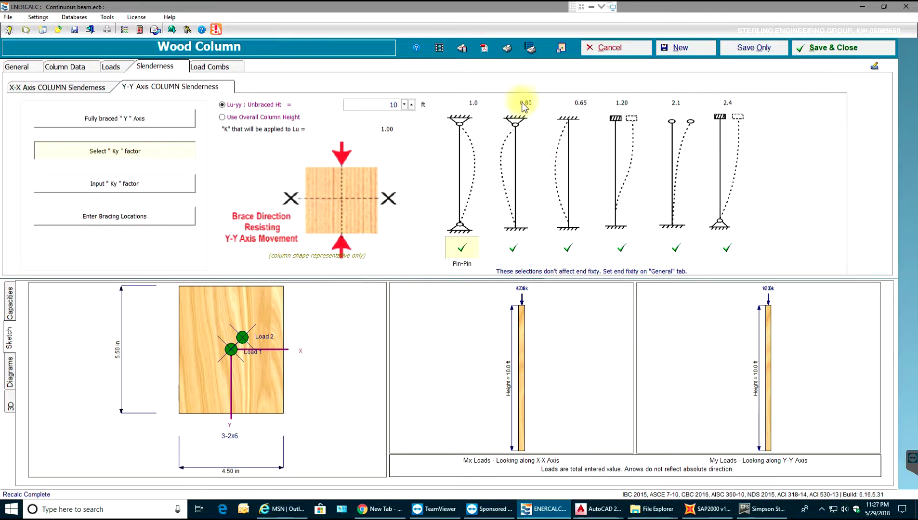
pyautogui.click(514, 251)
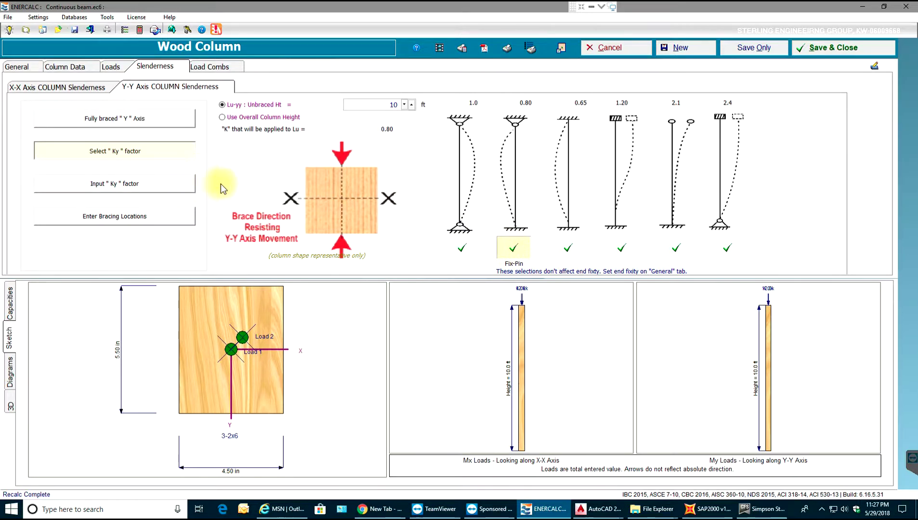
pyautogui.click(243, 117)
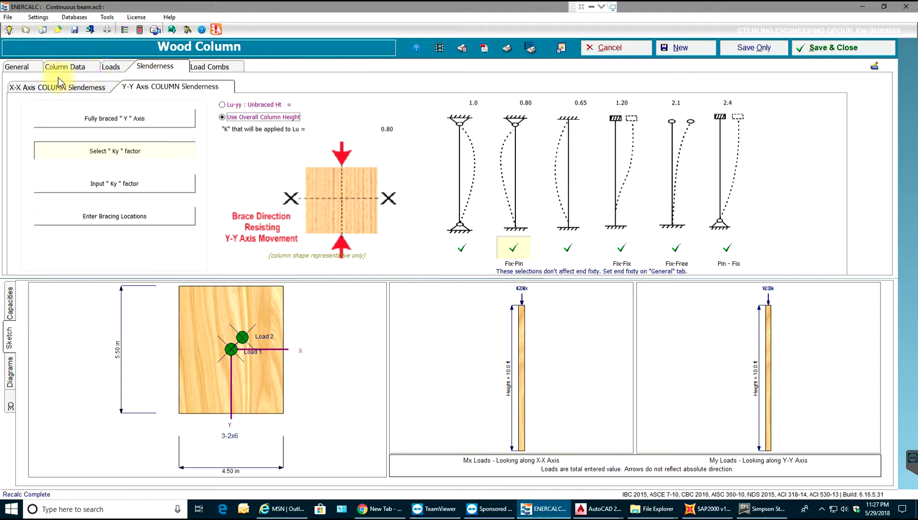
pyautogui.click(8, 302)
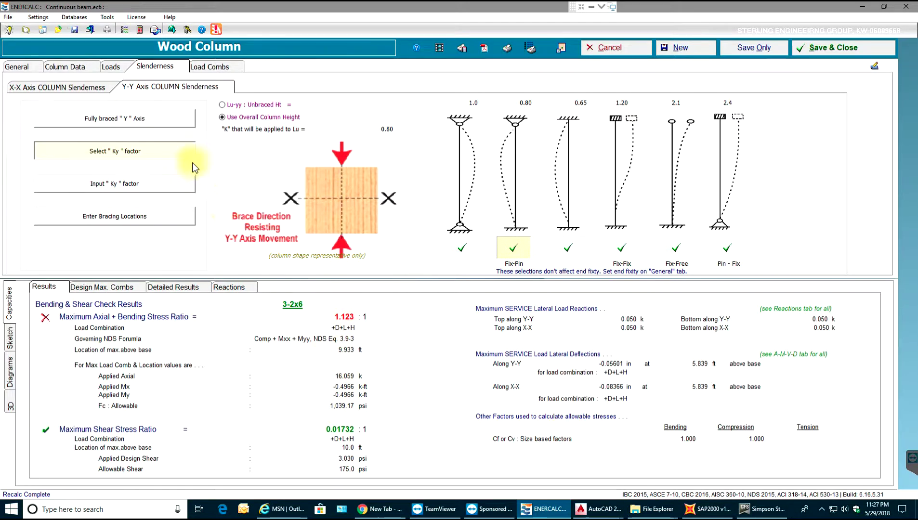
# Make Y-Y fully braced and give X-X a Fix-Pin Kx of 0.80 over the overall height
pyautogui.click(222, 105)
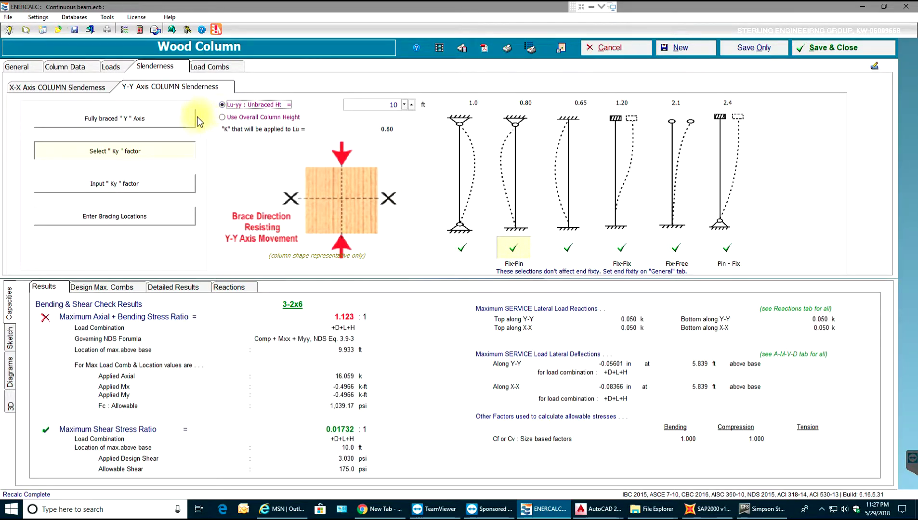
pyautogui.click(181, 119)
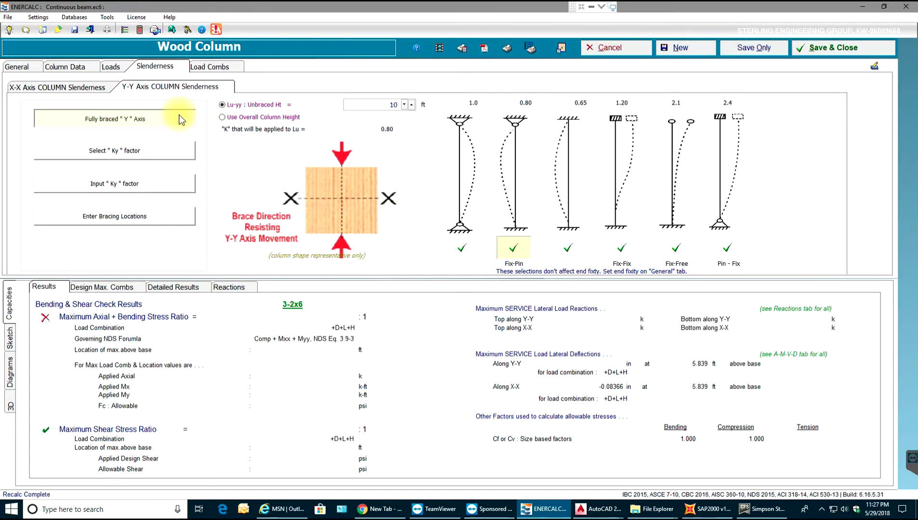
pyautogui.click(102, 89)
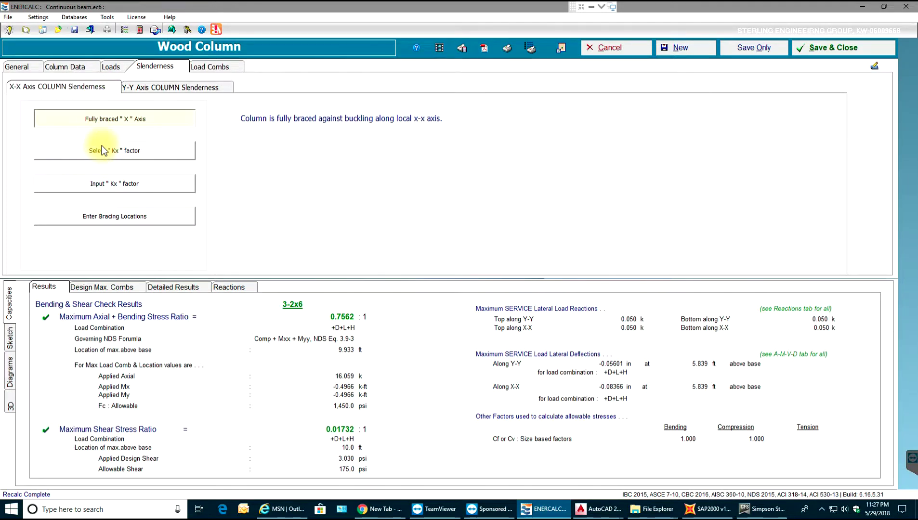
pyautogui.click(124, 191)
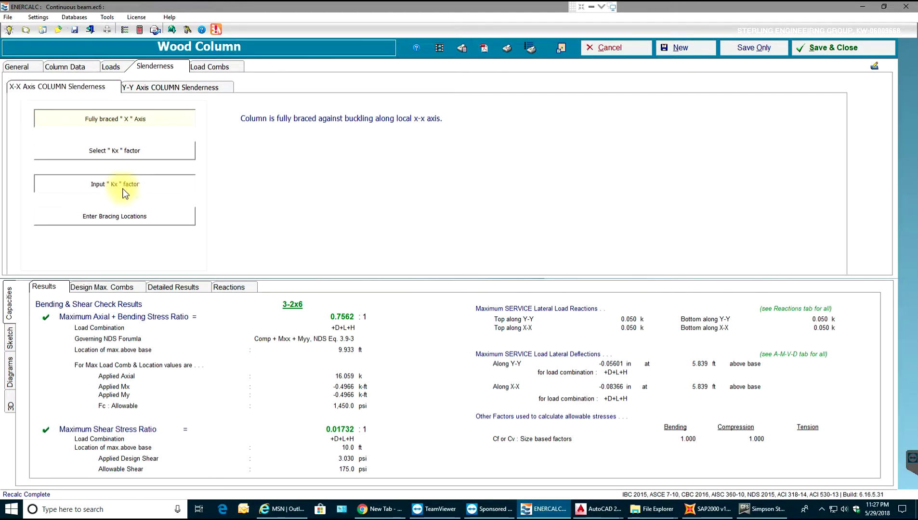
pyautogui.click(122, 151)
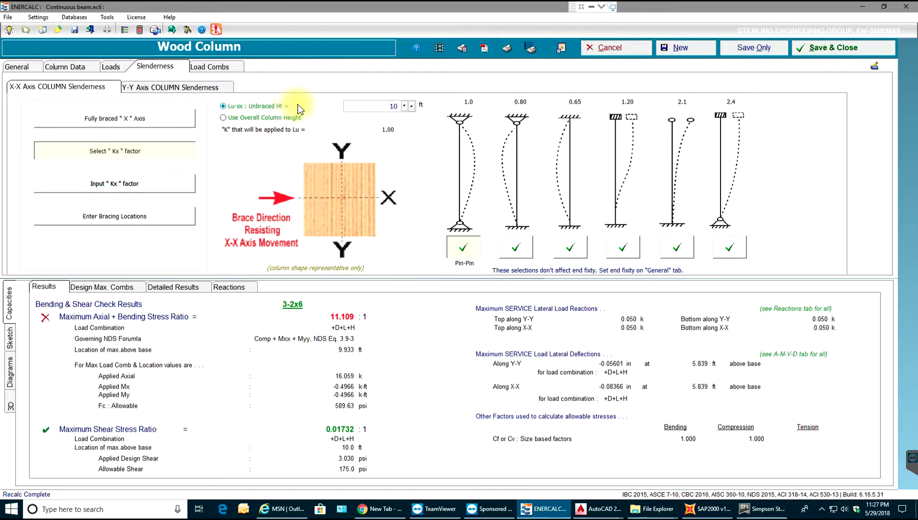
pyautogui.click(281, 117)
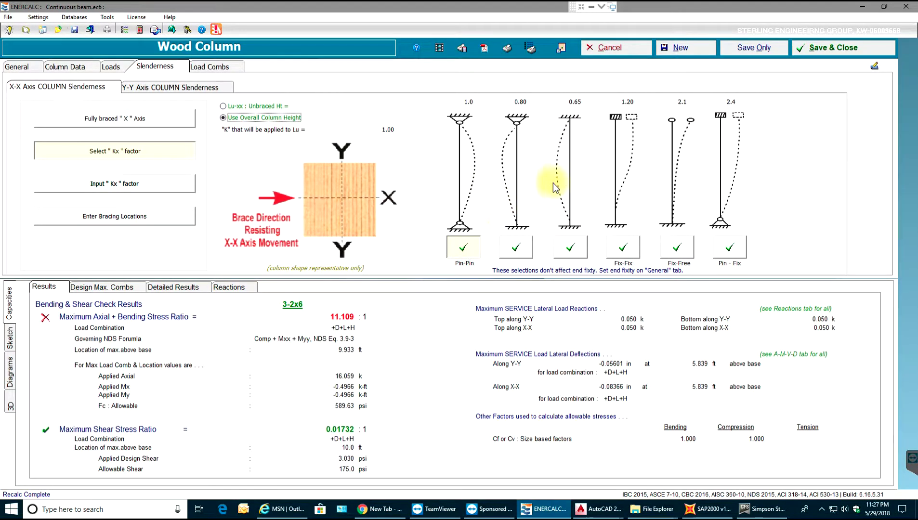
pyautogui.click(517, 257)
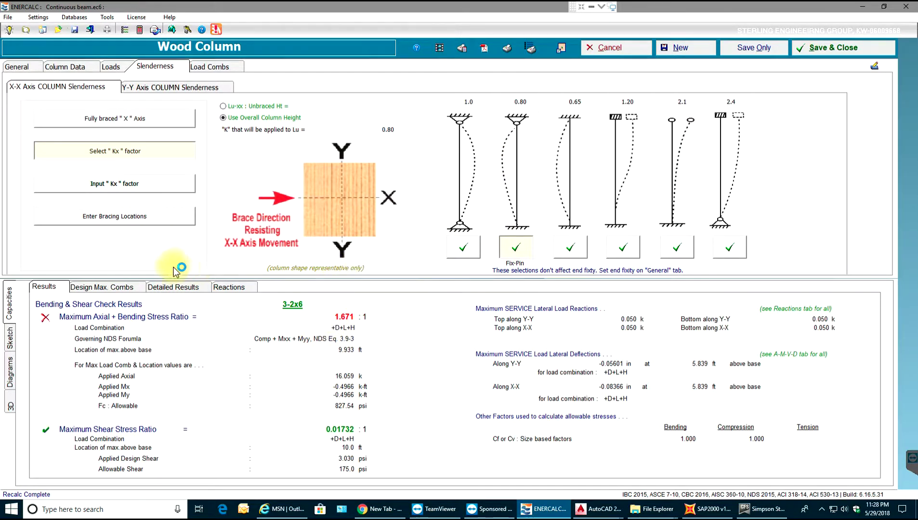
# Switch the column to a 4-2x6 section (6.0 × 5.50 in), passing at a 0.6112 stress ratio
pyautogui.click(52, 69)
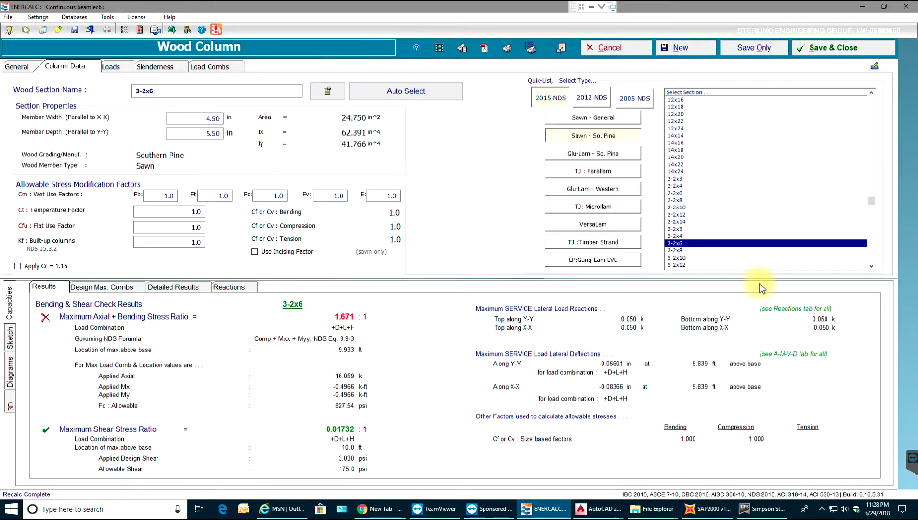
pyautogui.scroll(-1, 697, 165)
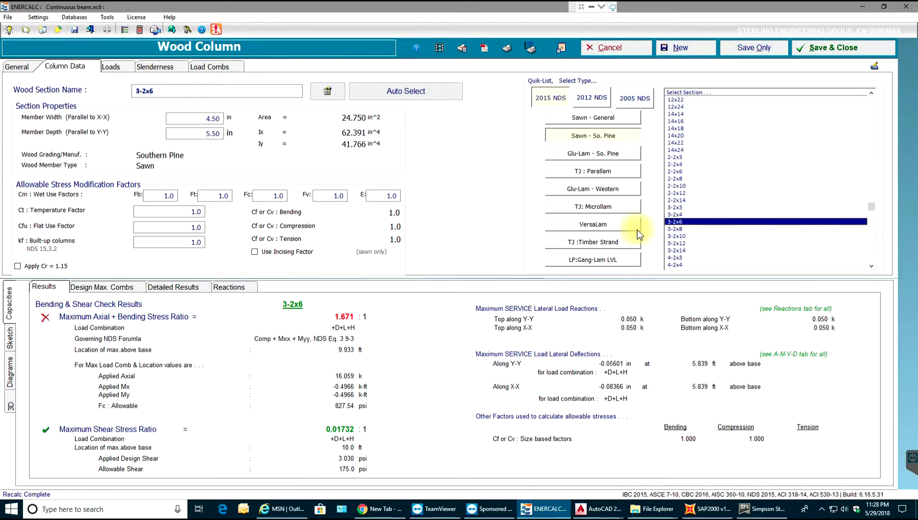
pyautogui.scroll(-3, 677, 223)
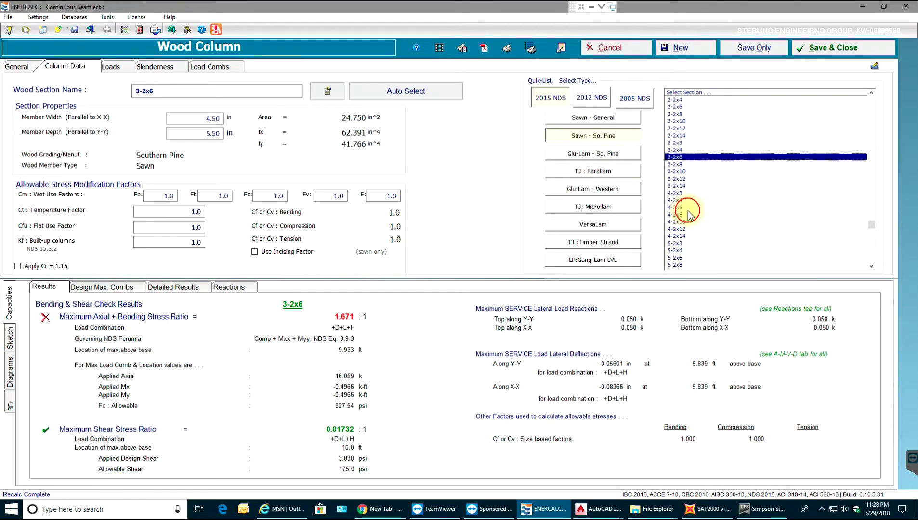
pyautogui.click(687, 210)
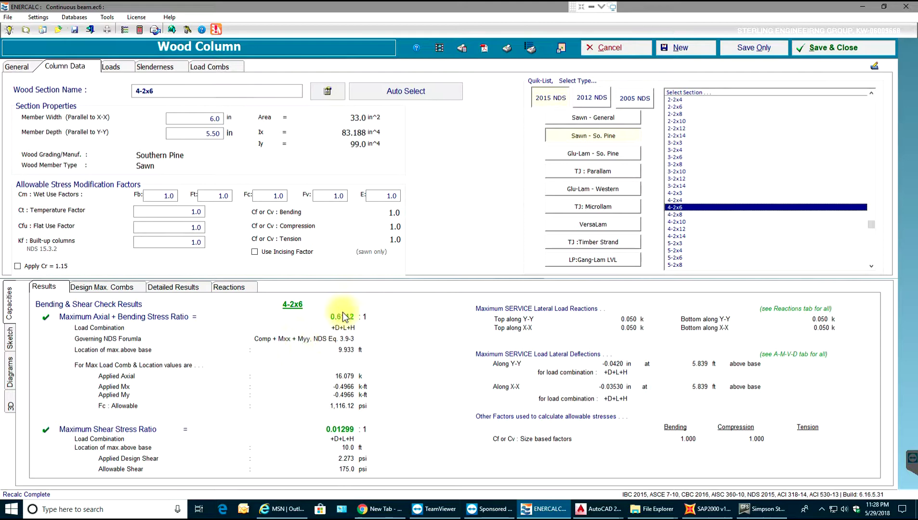
# Brace X-X fully, give Y-Y a Fix-Pin Ky of 0.80 over the overall column height, and show the 3D model
pyautogui.click(154, 69)
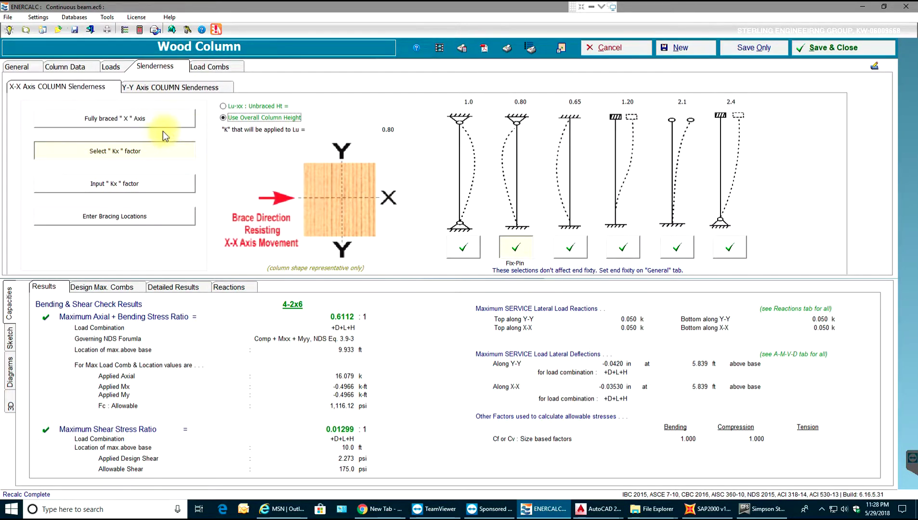
pyautogui.click(151, 120)
pyautogui.click(145, 85)
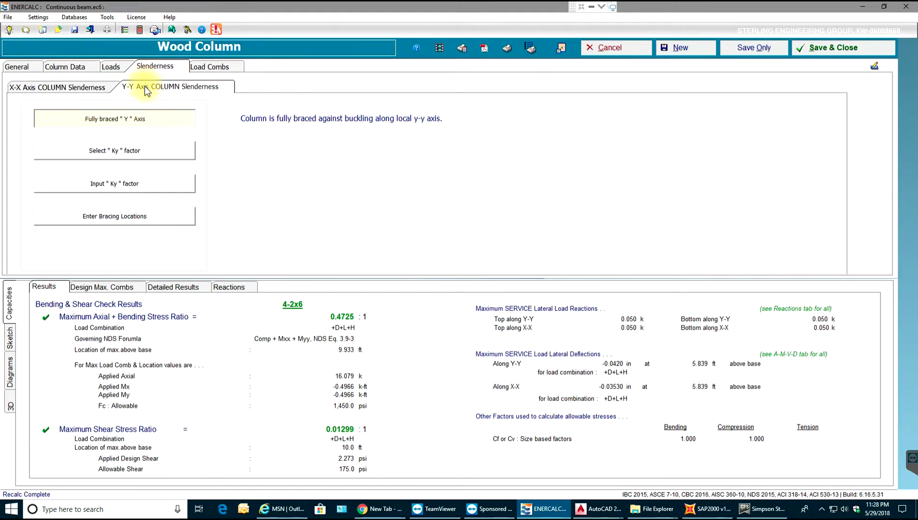
pyautogui.click(126, 149)
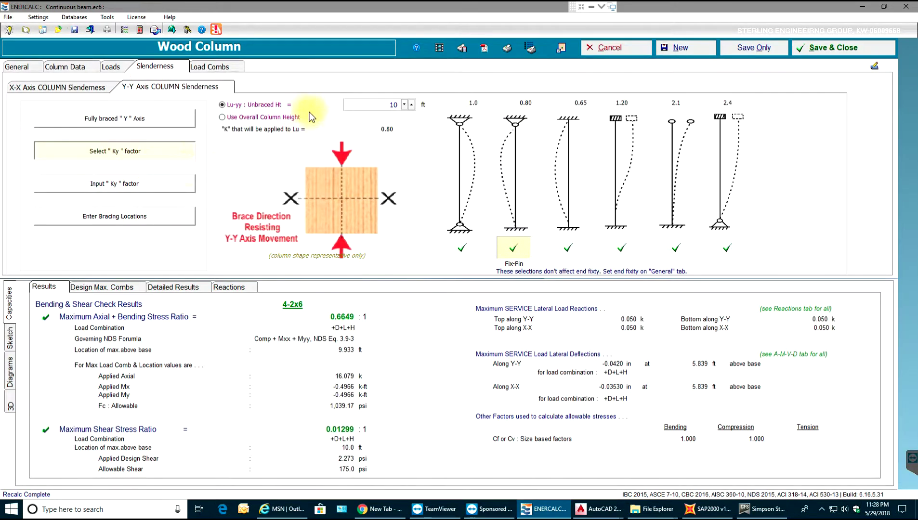
pyautogui.click(288, 117)
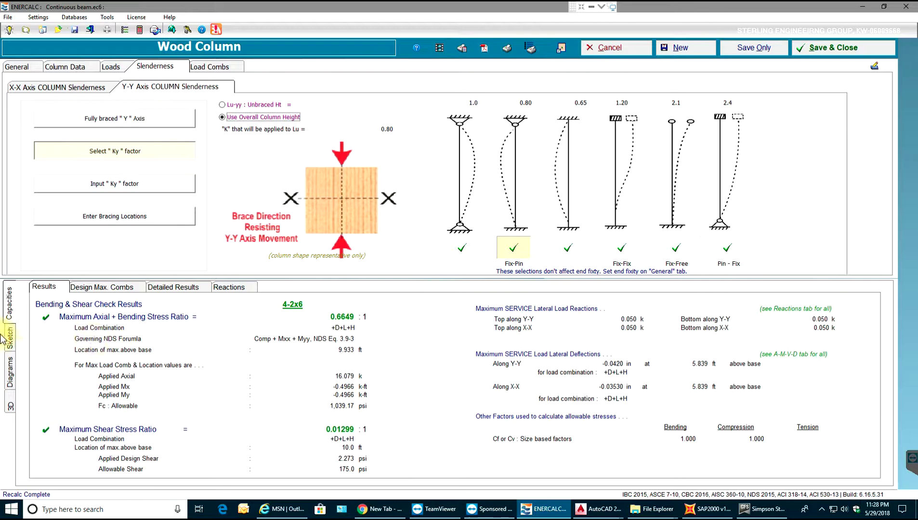
pyautogui.click(11, 406)
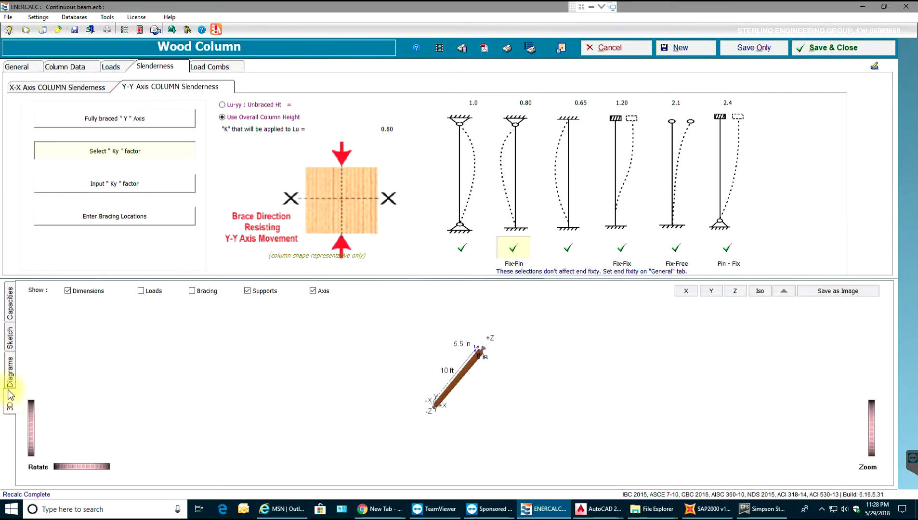
# Plot axial, Y-Y shear, moment and deflection diagrams for the +D+H, +D+L+H and +D+Lr+H combinations
pyautogui.click(9, 378)
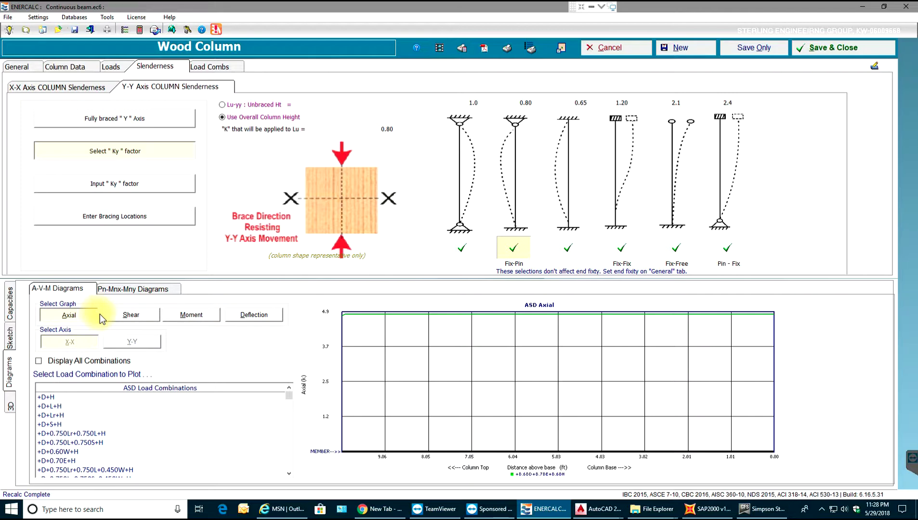
pyautogui.click(42, 397)
pyautogui.click(43, 406)
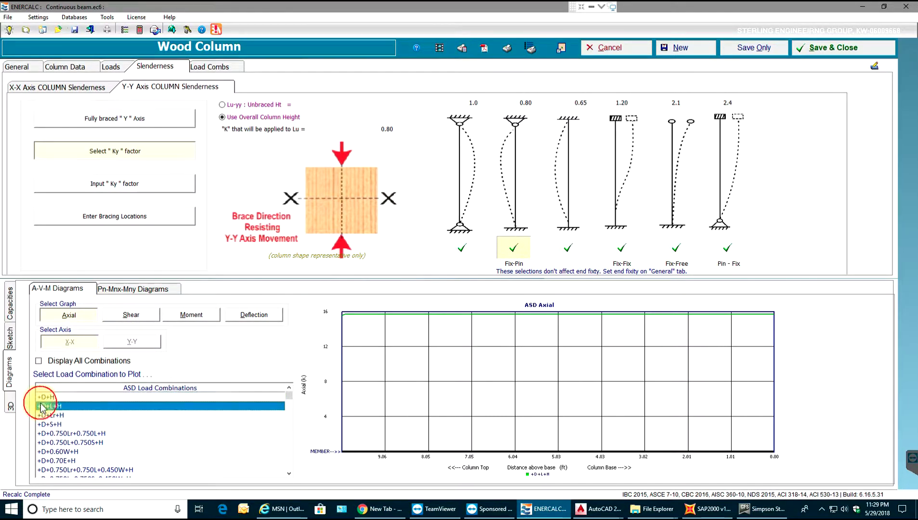
pyautogui.click(107, 319)
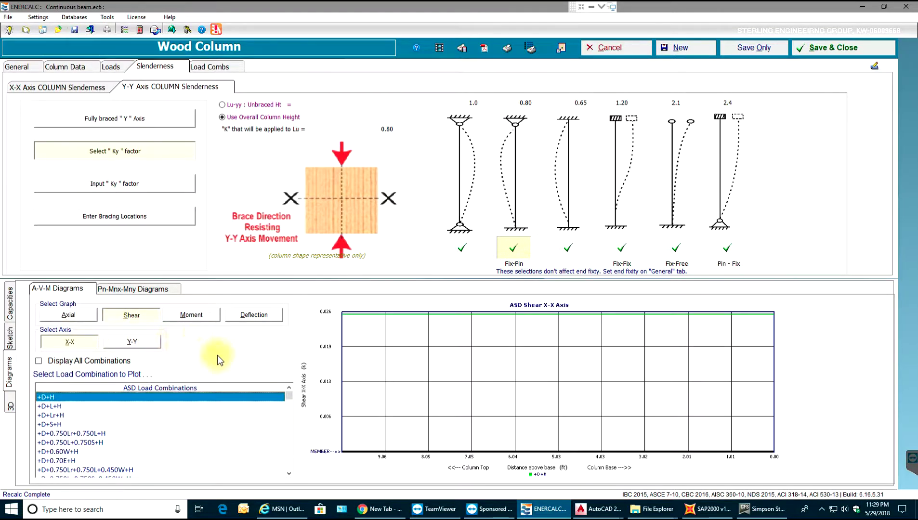
pyautogui.click(104, 340)
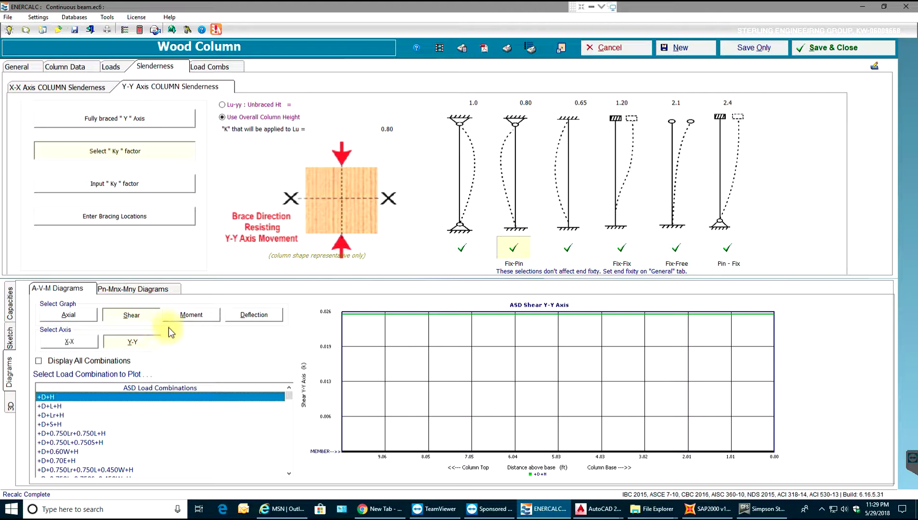
pyautogui.click(198, 316)
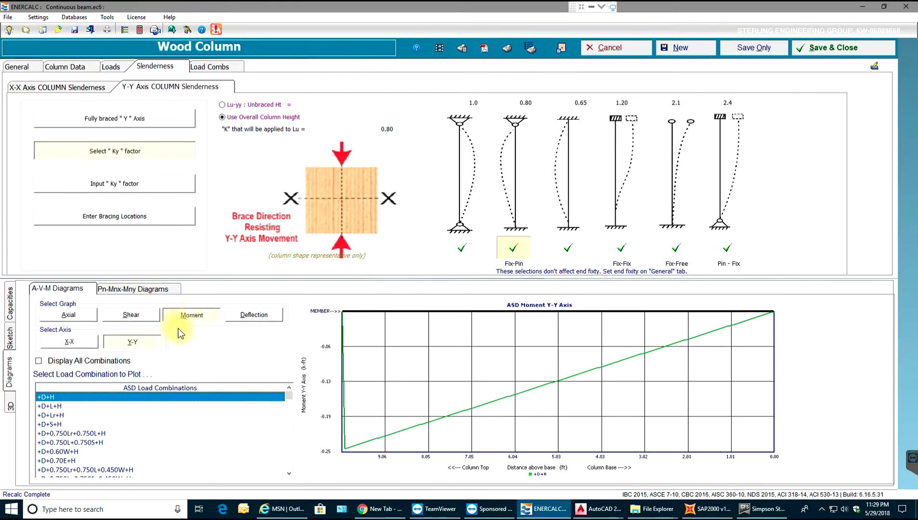
pyautogui.click(239, 314)
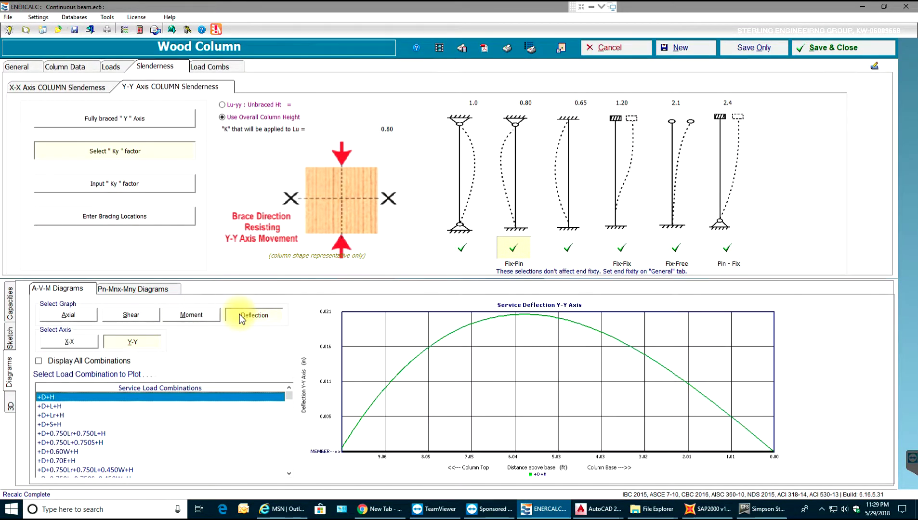
pyautogui.click(64, 415)
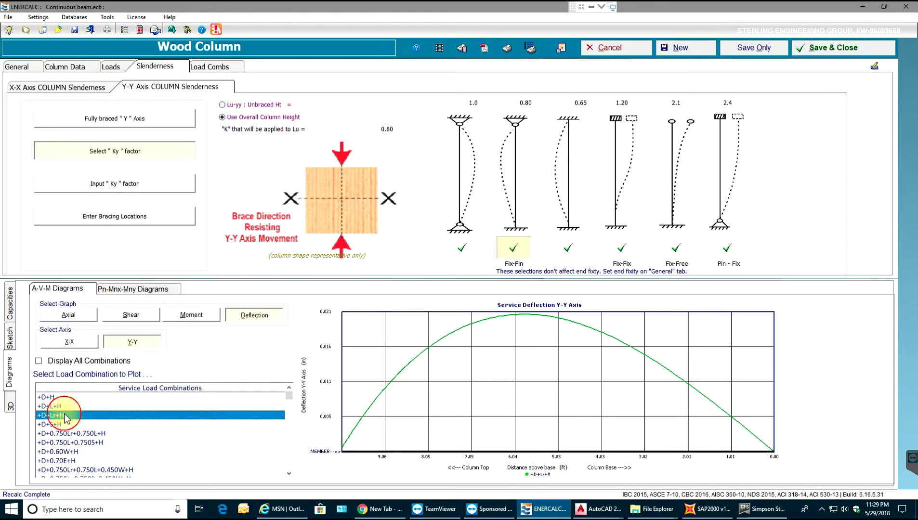
# View the P-Mx-My capacity envelope and cross-section, then return to the 0.6649 stress check results
pyautogui.click(126, 289)
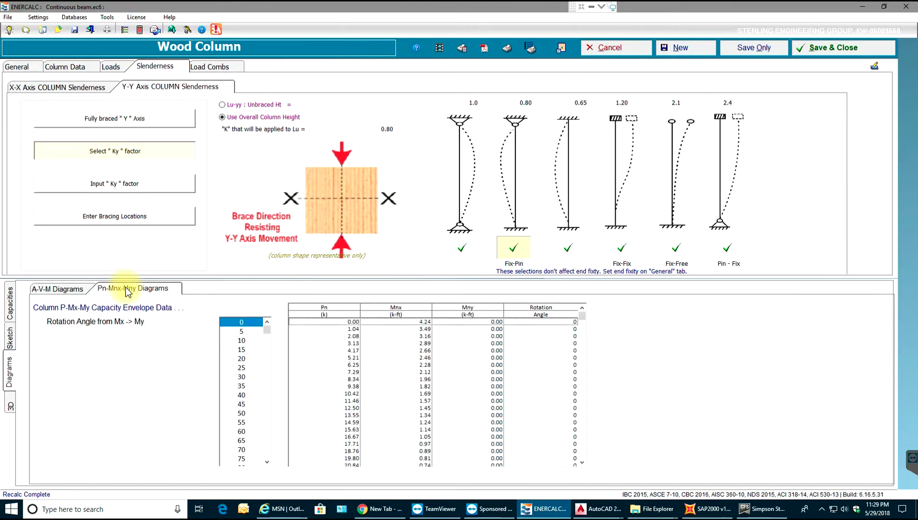
pyautogui.click(10, 337)
pyautogui.click(12, 309)
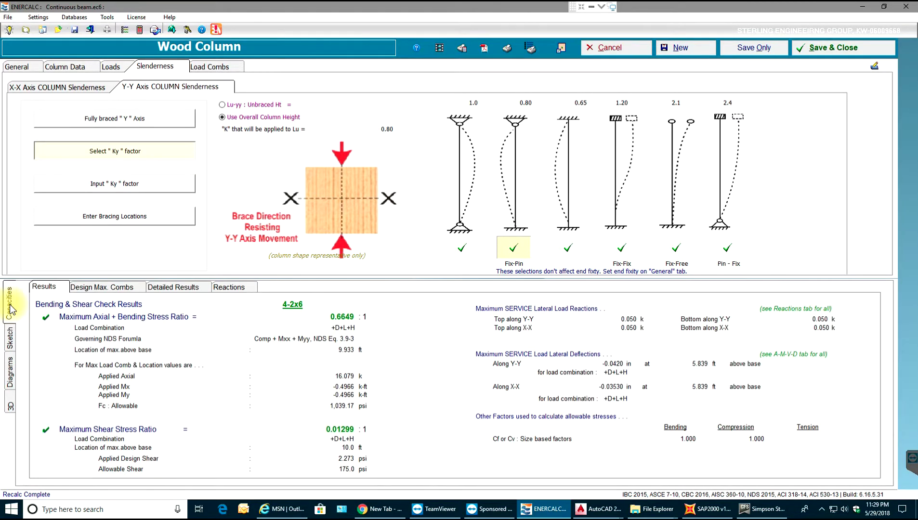